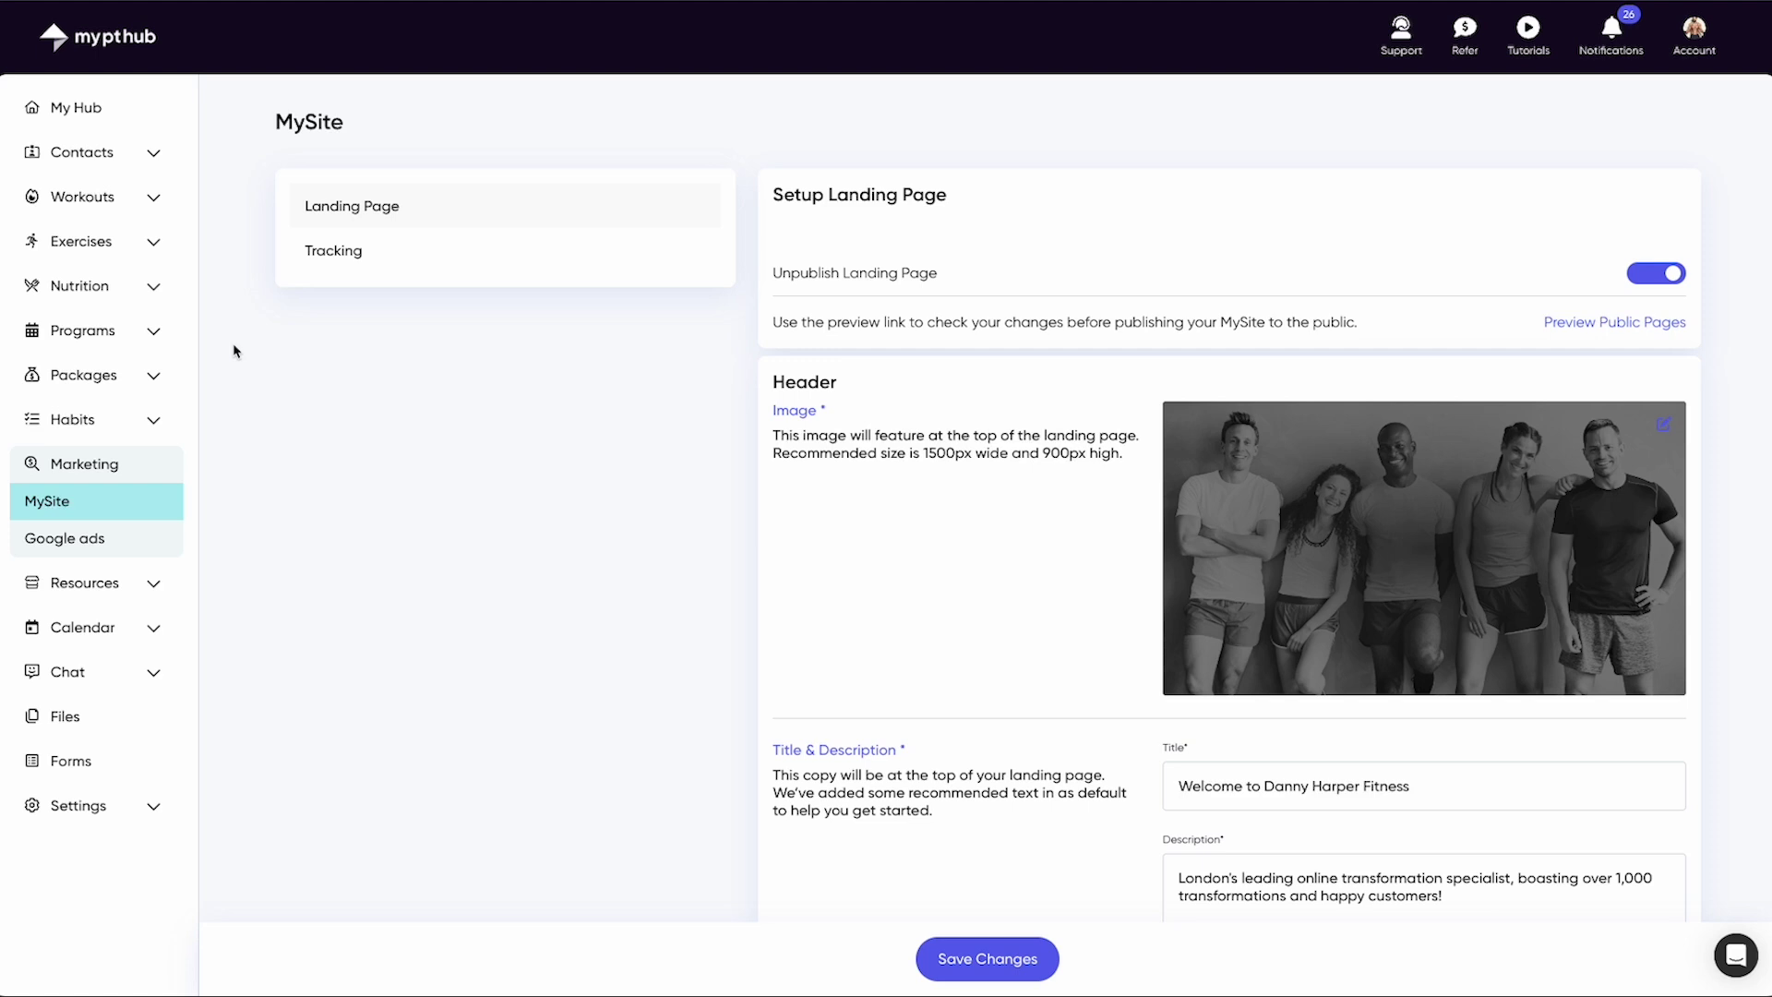
{"action": "scroll", "coordinate": [233, 350], "scroll_direction": "down", "scroll_amount": 1}
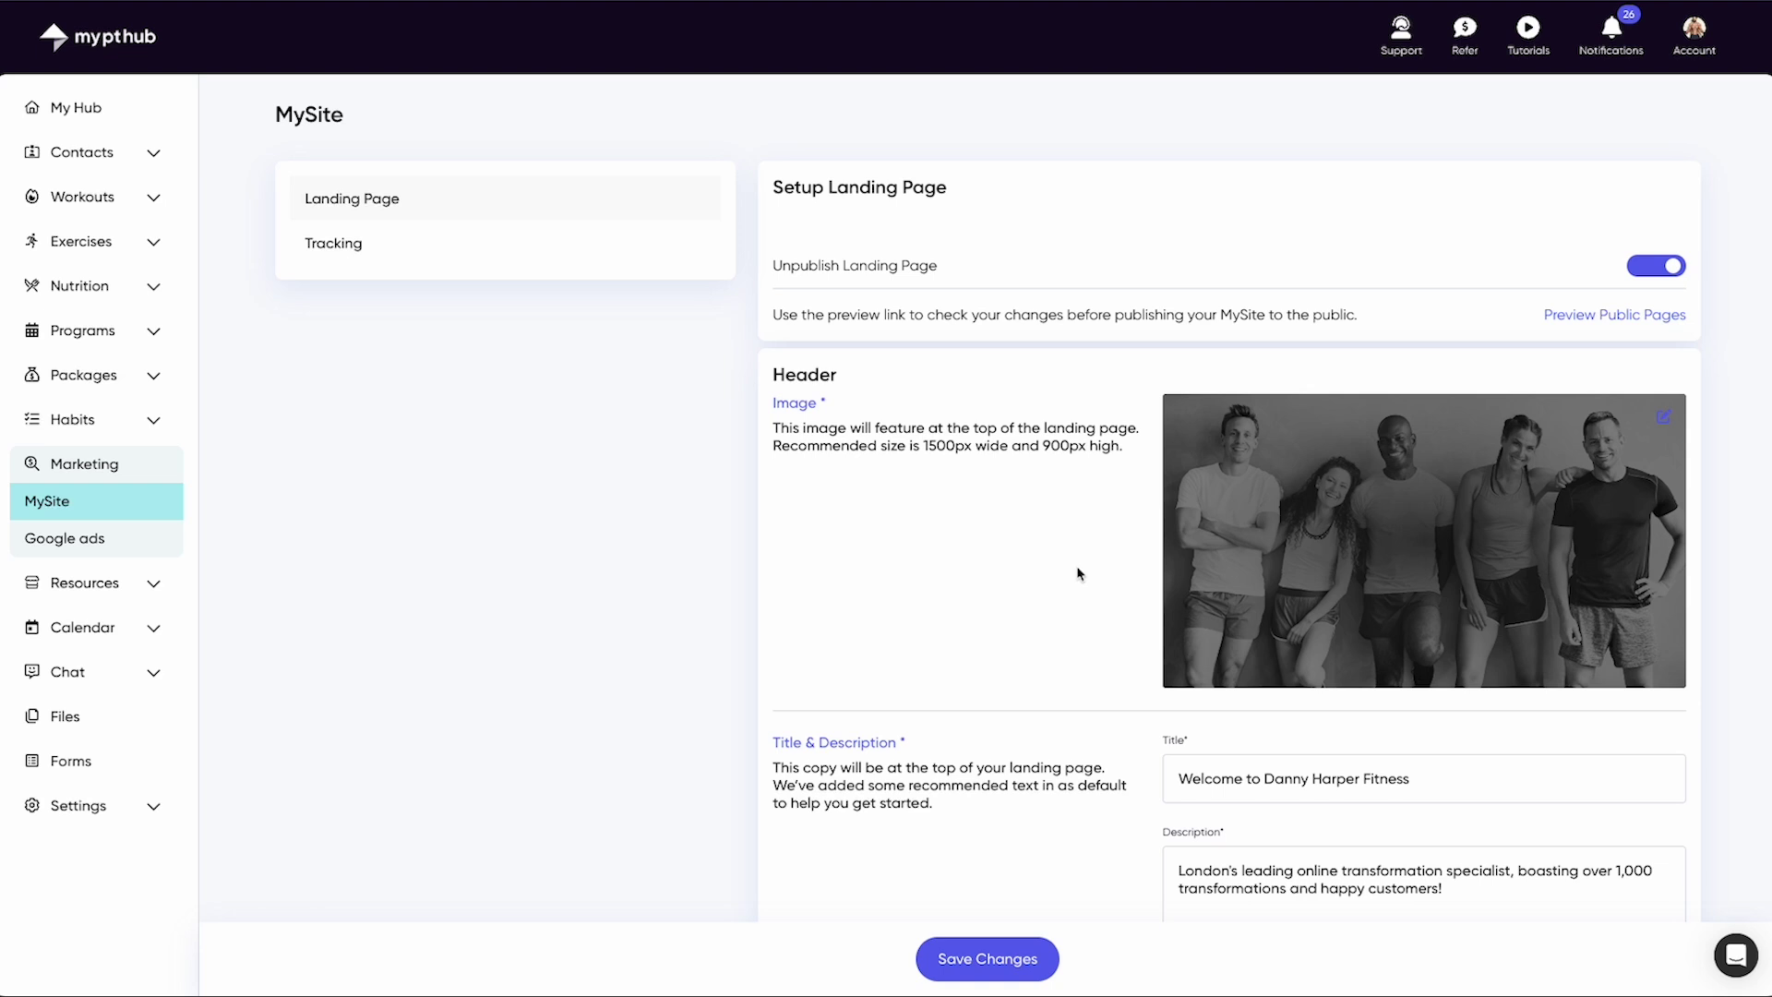
{"action": "scroll", "coordinate": [1078, 572], "scroll_direction": "down", "scroll_amount": 3}
{"action": "scroll", "coordinate": [1078, 571], "scroll_direction": "down", "scroll_amount": 1}
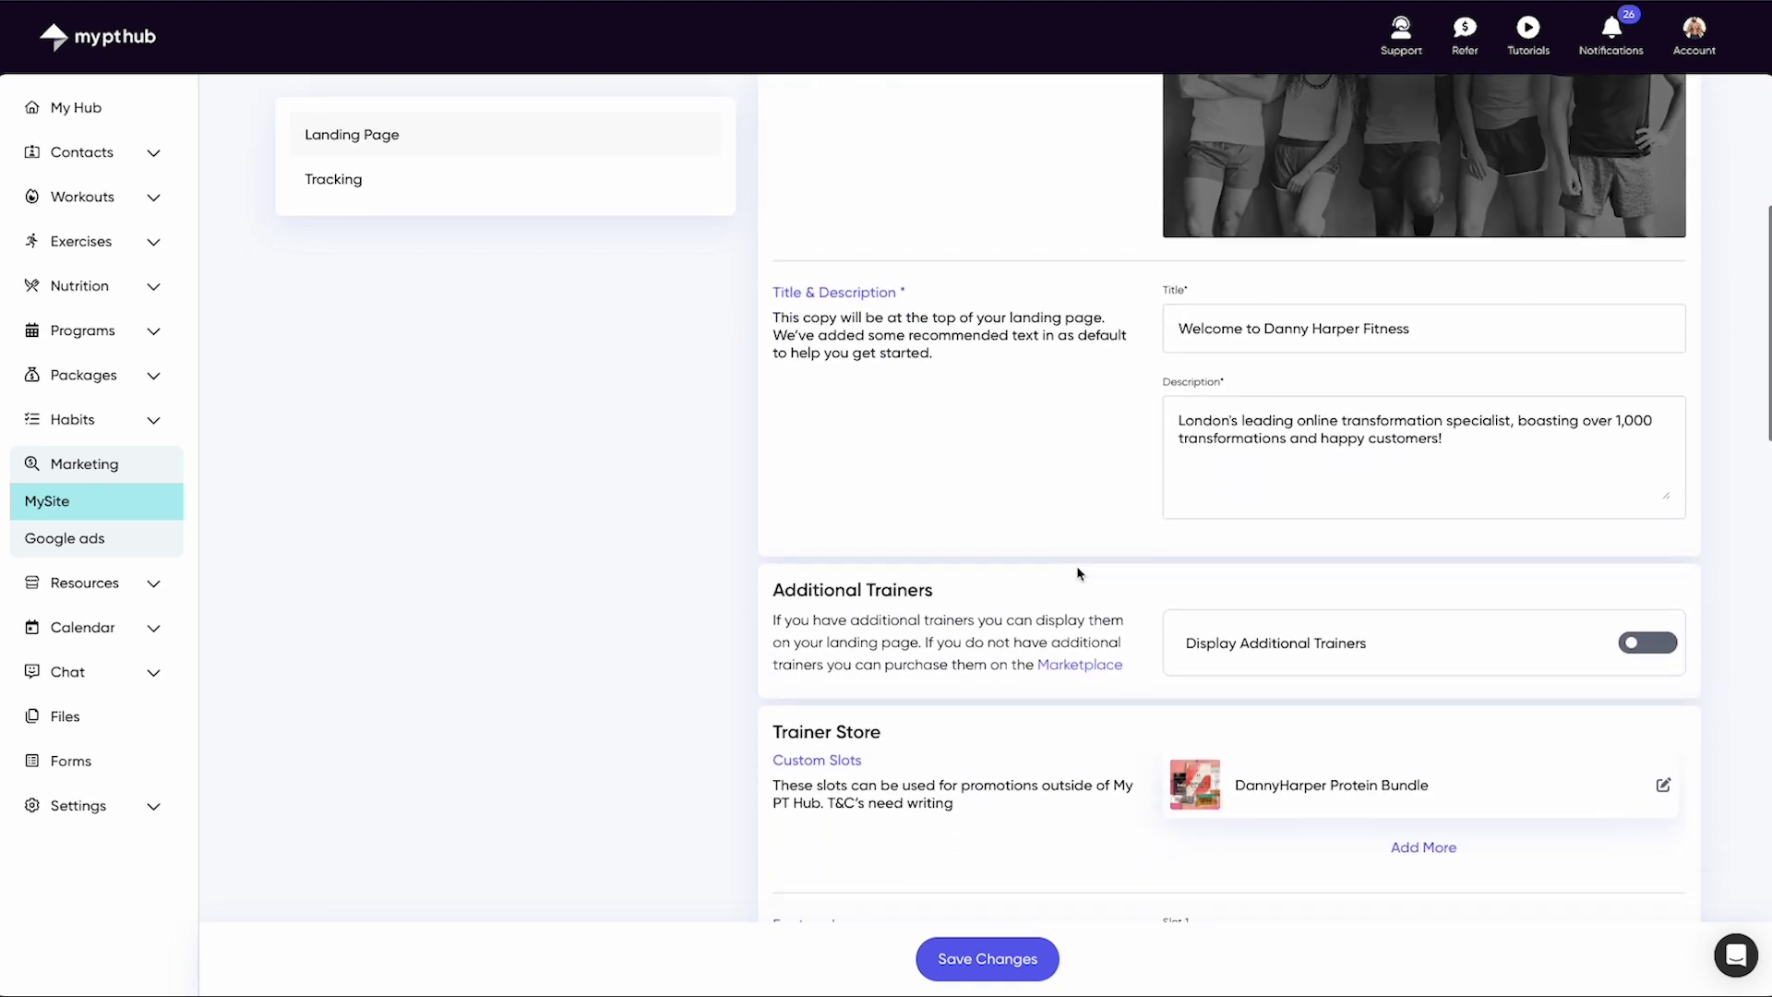
{"action": "scroll", "coordinate": [1076, 565], "scroll_direction": "down", "scroll_amount": 3}
{"action": "scroll", "coordinate": [1076, 566], "scroll_direction": "down", "scroll_amount": 2}
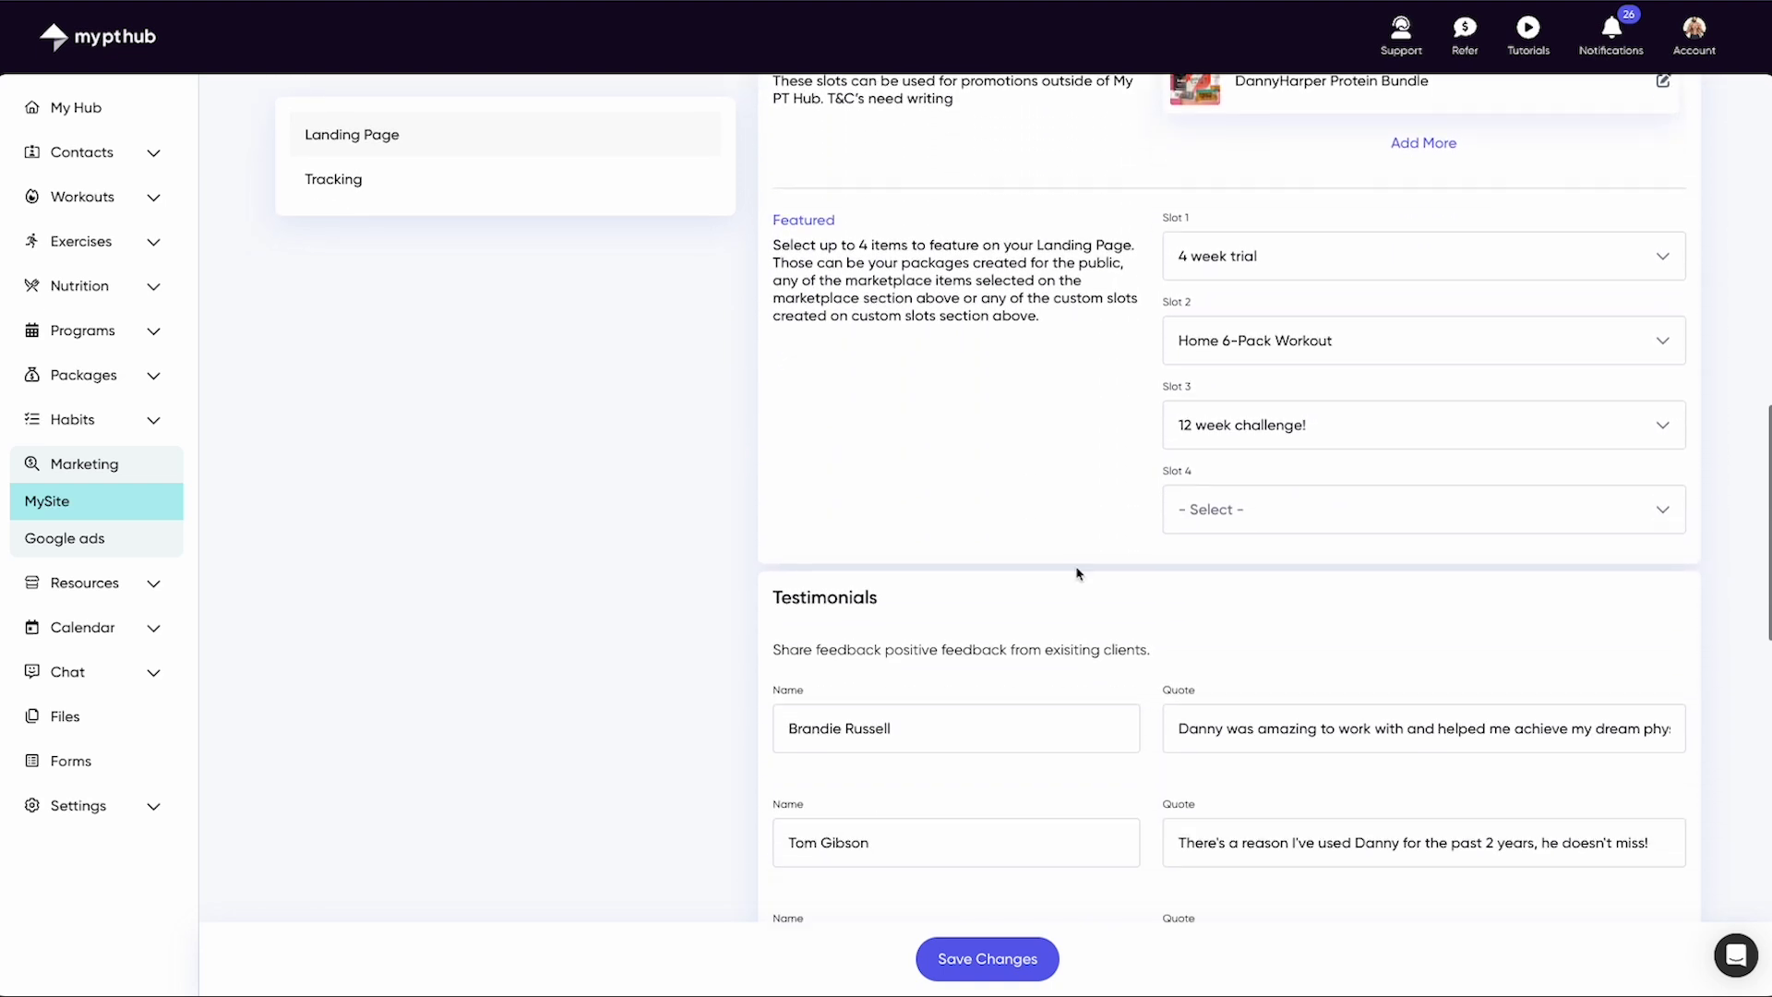
{"action": "scroll", "coordinate": [1077, 572], "scroll_direction": "down", "scroll_amount": 3}
{"action": "scroll", "coordinate": [1077, 571], "scroll_direction": "down", "scroll_amount": 3}
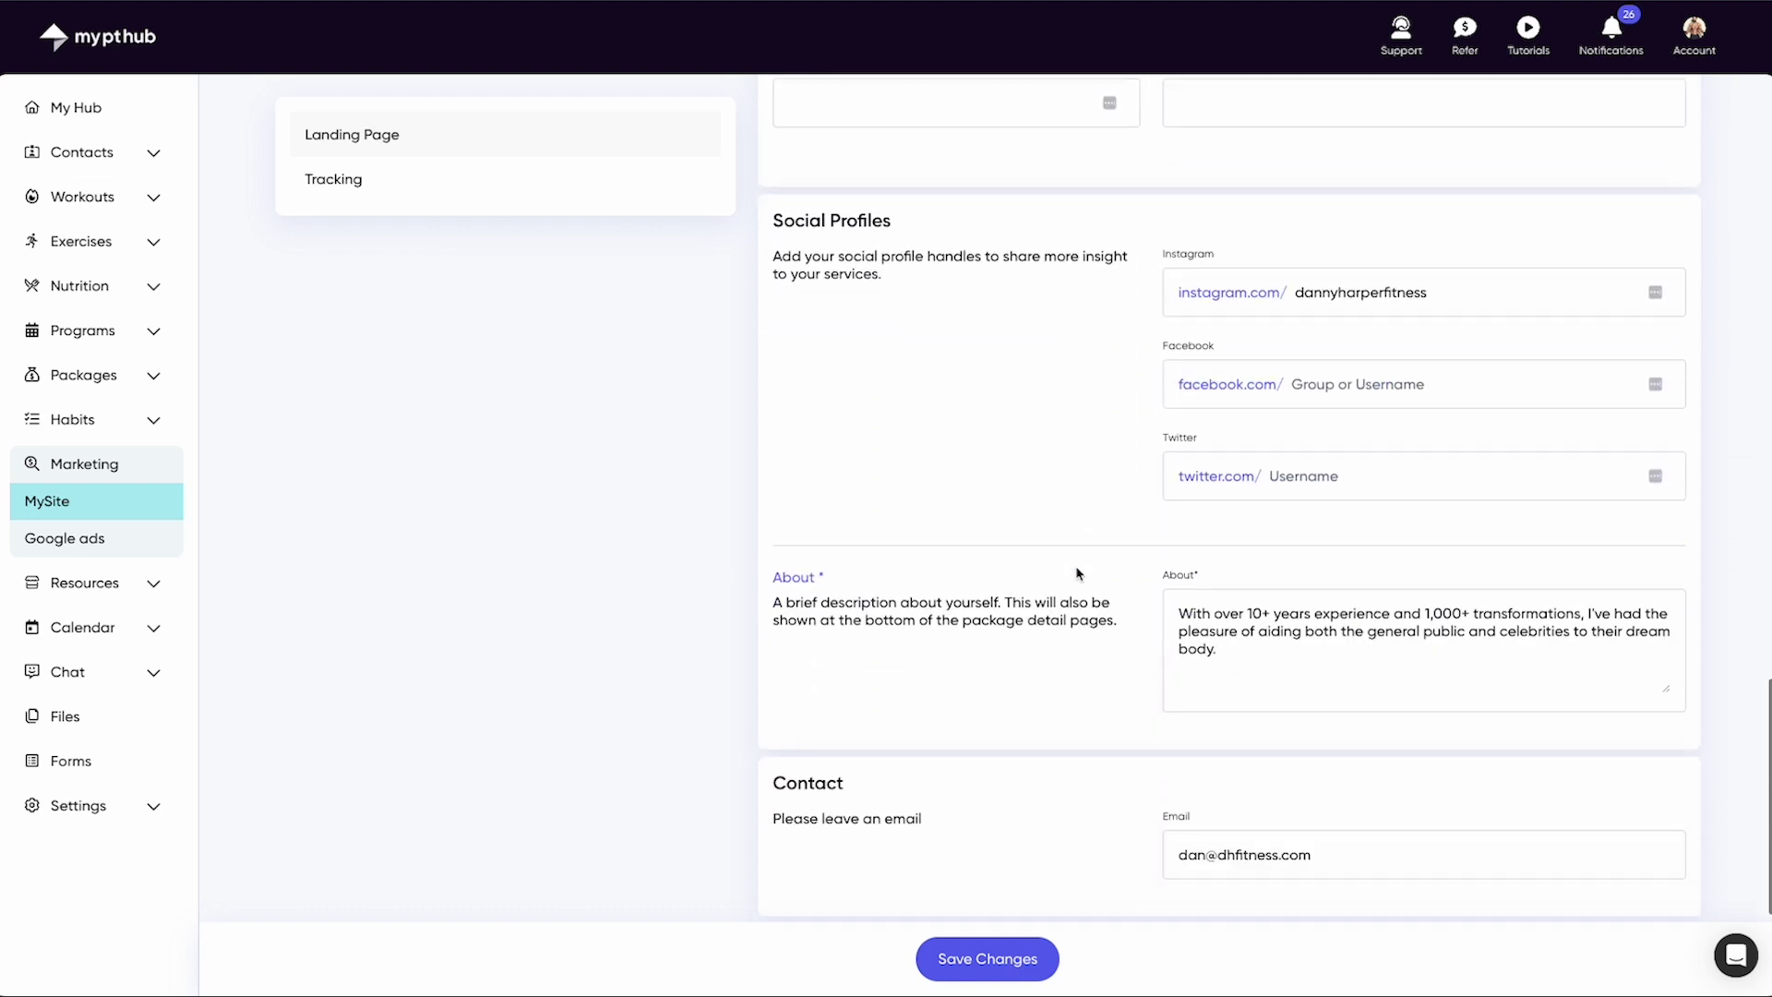
{"action": "scroll", "coordinate": [1078, 572], "scroll_direction": "up", "scroll_amount": 1}
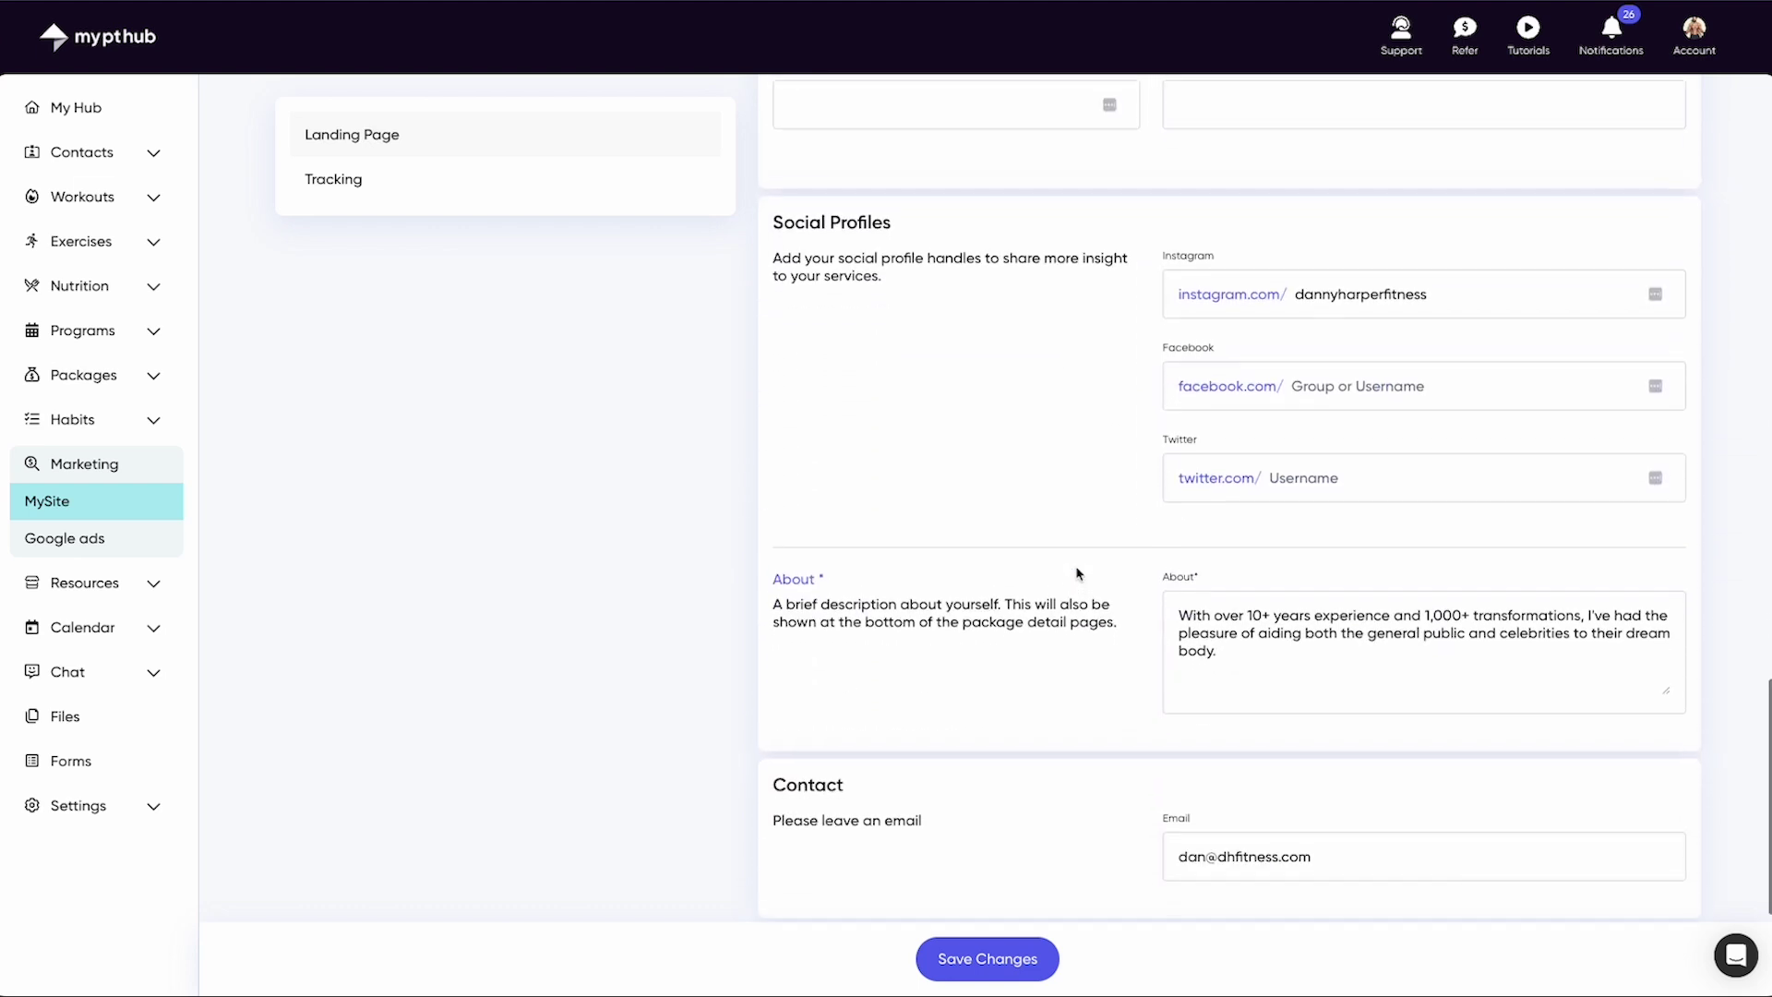
{"action": "scroll", "coordinate": [1077, 572], "scroll_direction": "up", "scroll_amount": 3}
{"action": "scroll", "coordinate": [1077, 571], "scroll_direction": "up", "scroll_amount": 3}
{"action": "scroll", "coordinate": [1078, 572], "scroll_direction": "up", "scroll_amount": 3}
{"action": "scroll", "coordinate": [1077, 572], "scroll_direction": "up", "scroll_amount": 3}
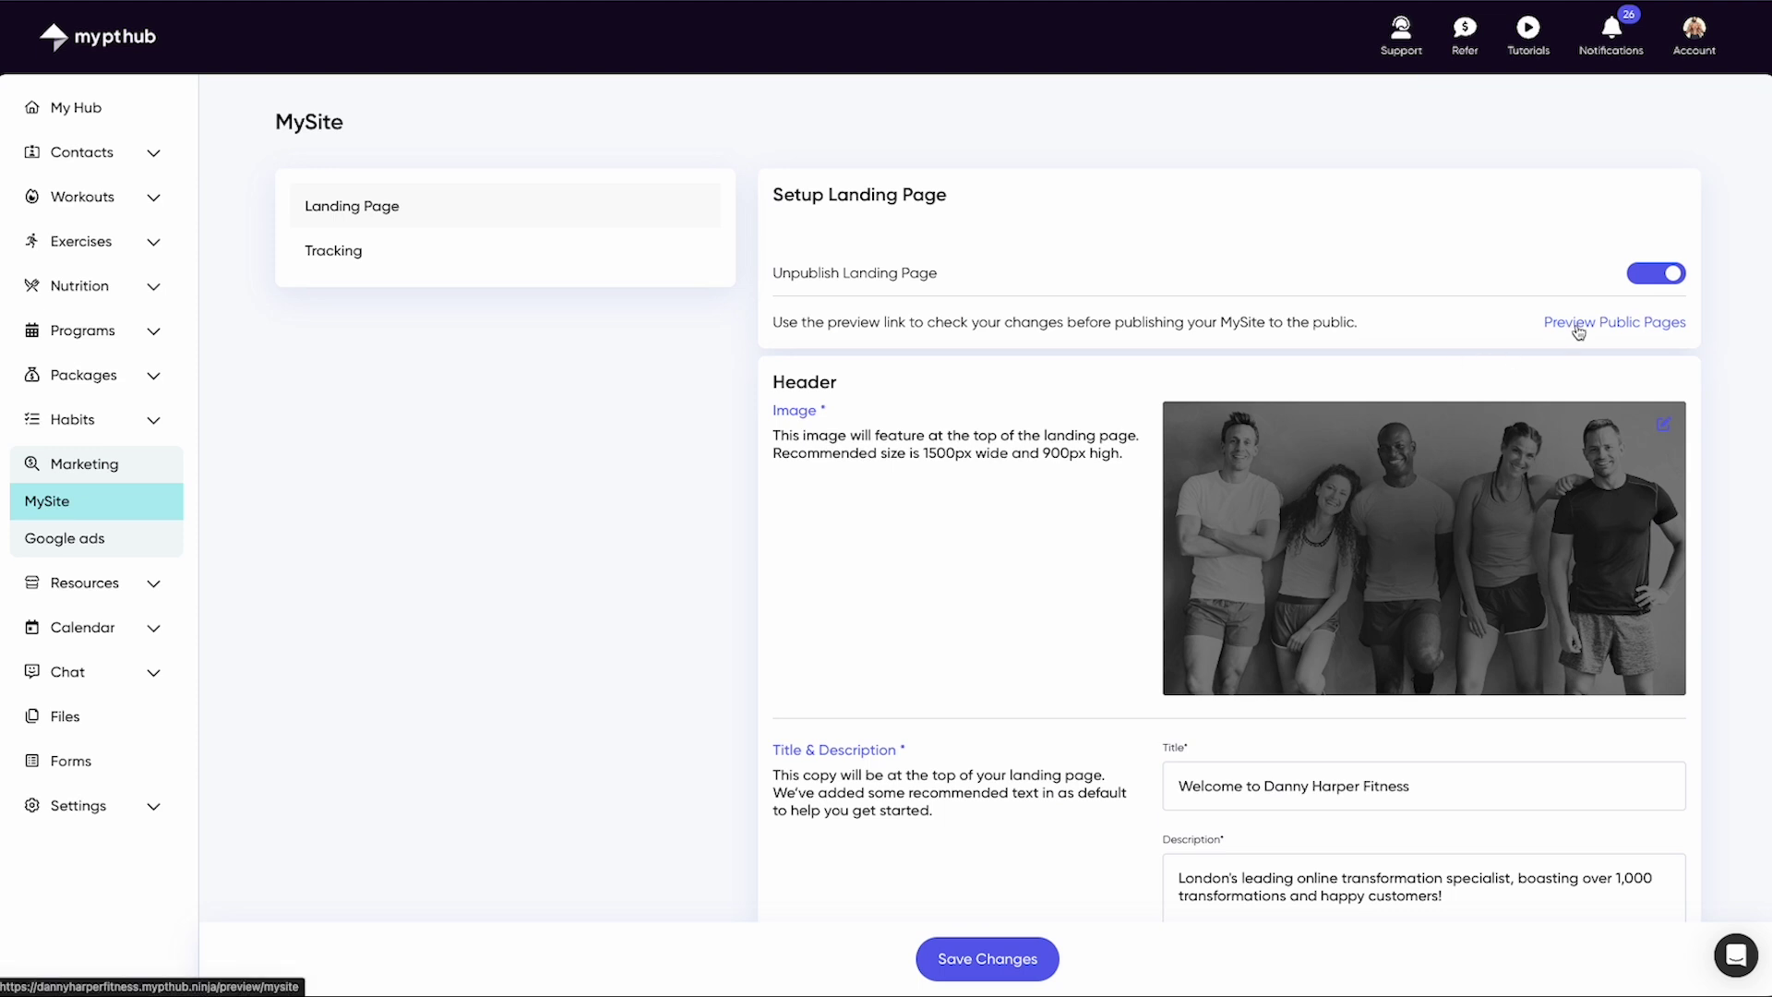
- Preview the Danny Harper Fitness public landing page and view the Home 6-Pack Workout package
{"action": "left_click", "coordinate": [1615, 321]}
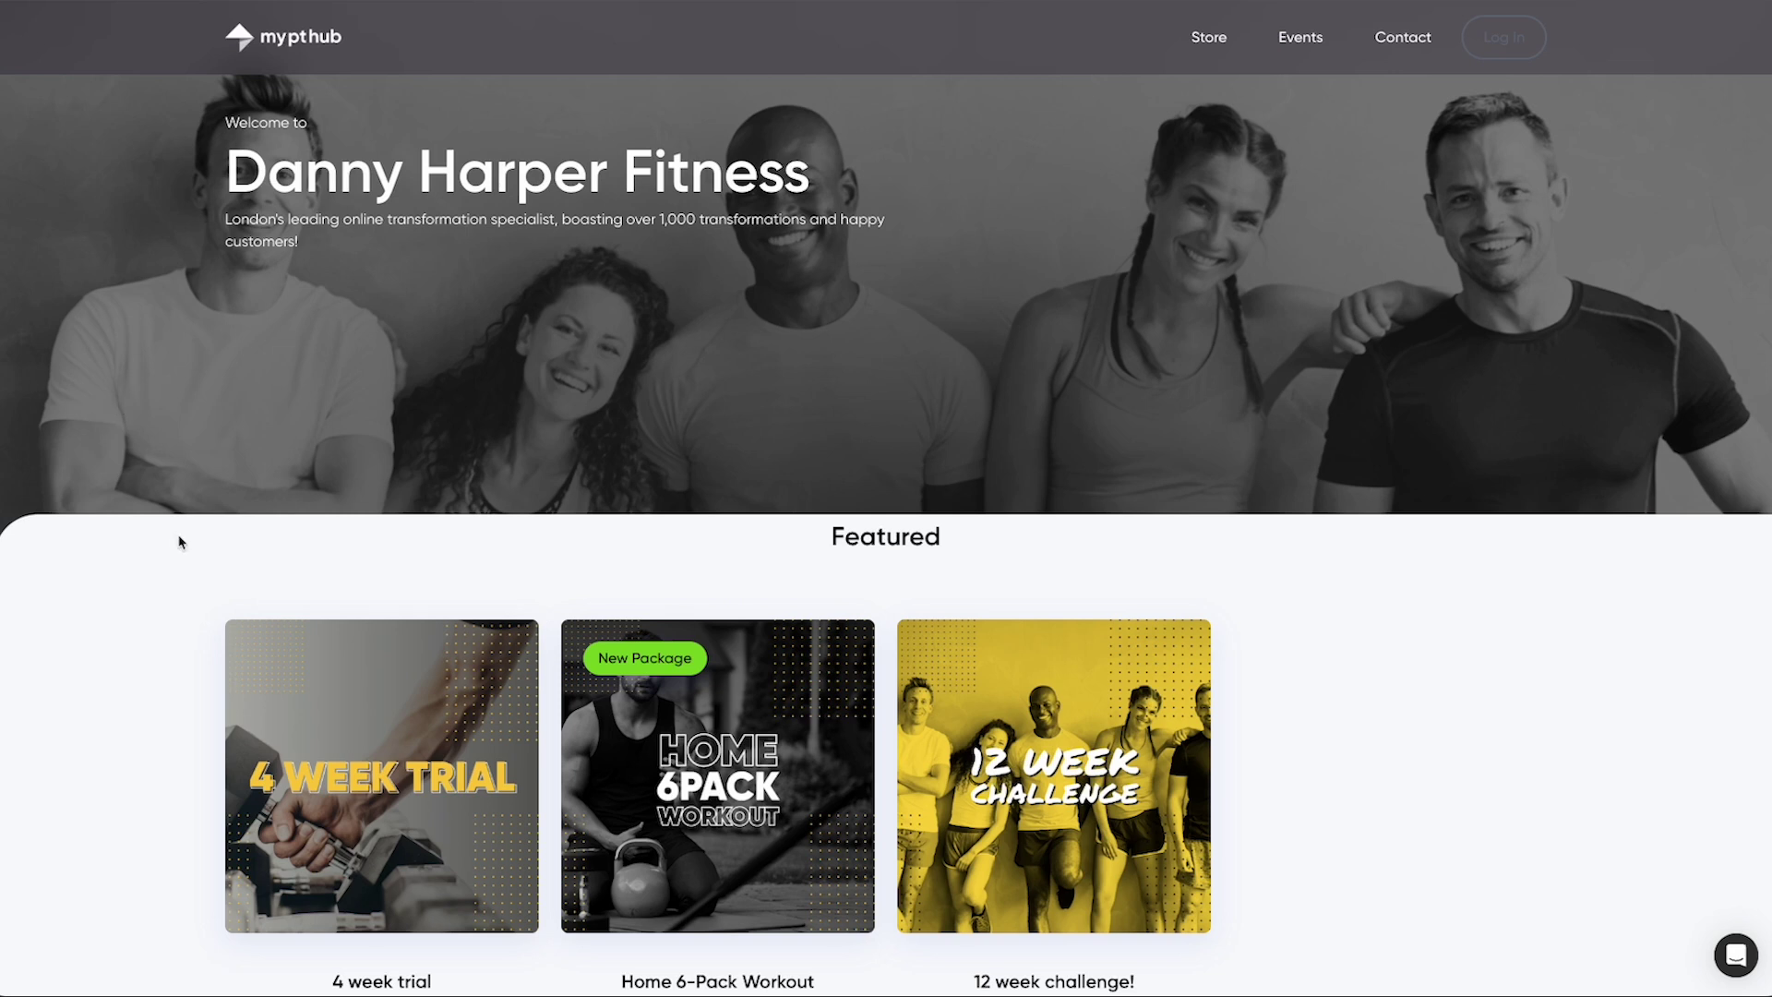
{"action": "scroll", "coordinate": [179, 542], "scroll_direction": "down", "scroll_amount": 3}
{"action": "scroll", "coordinate": [179, 542], "scroll_direction": "down", "scroll_amount": 3}
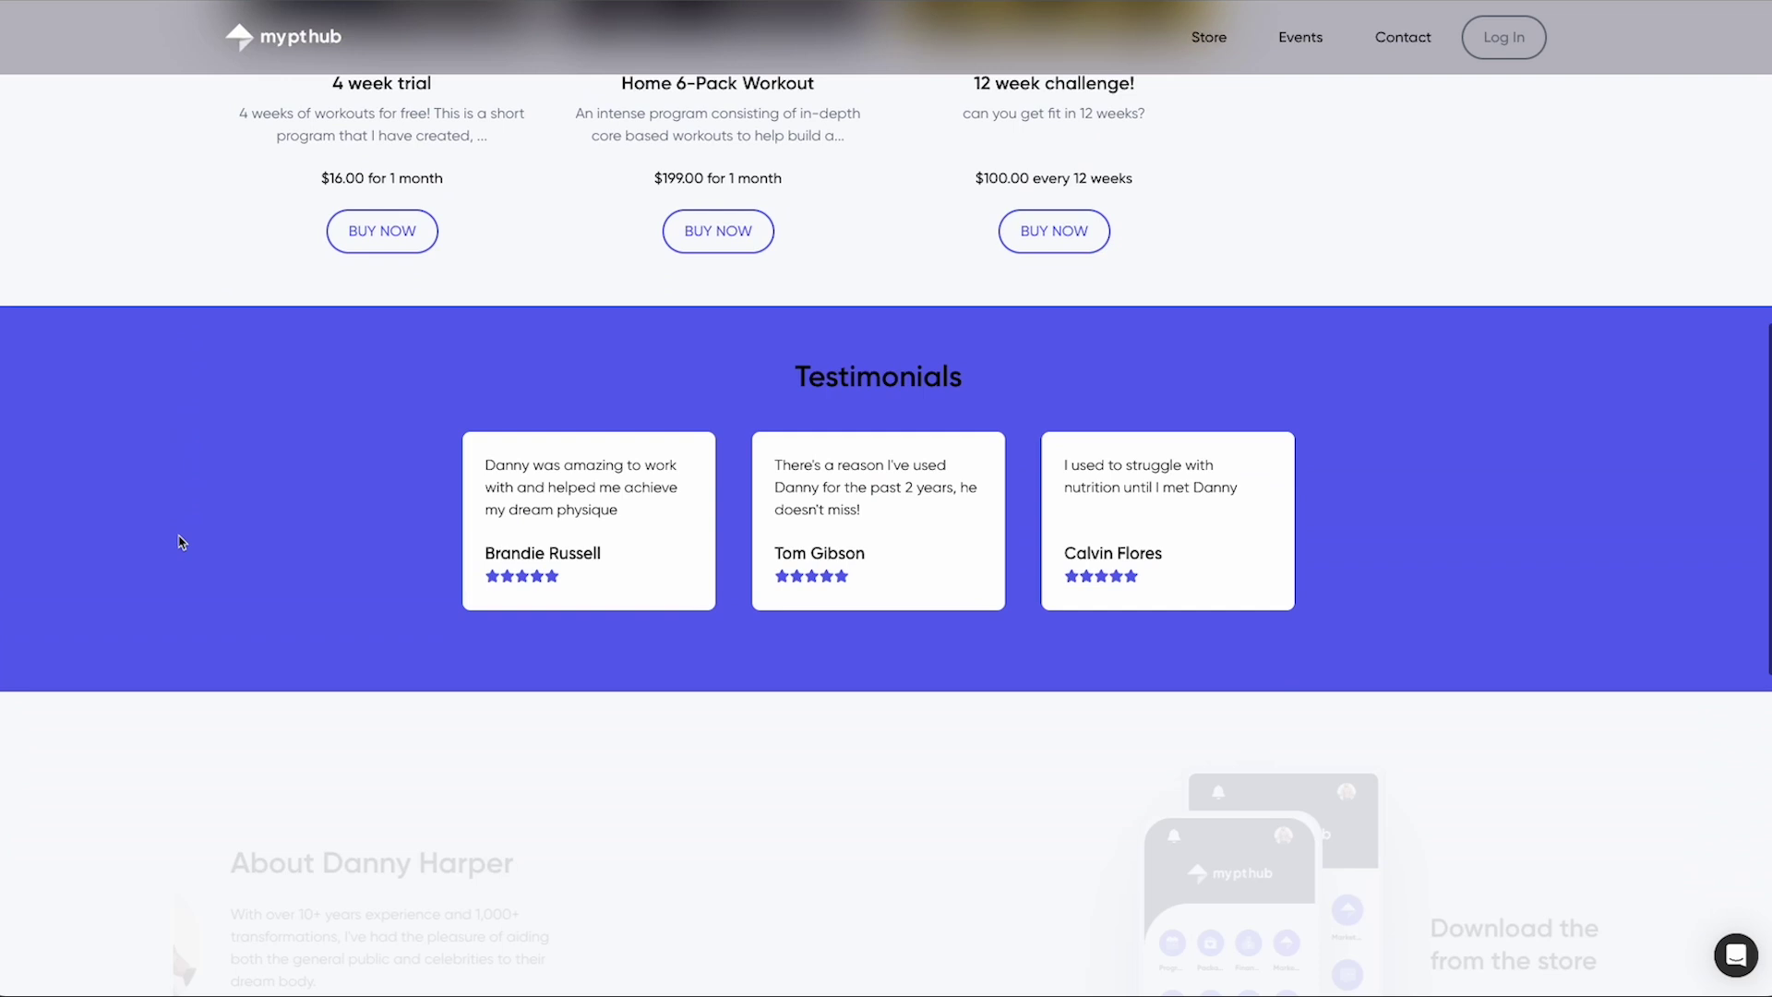
{"action": "scroll", "coordinate": [178, 541], "scroll_direction": "down", "scroll_amount": 3}
{"action": "scroll", "coordinate": [179, 542], "scroll_direction": "down", "scroll_amount": 3}
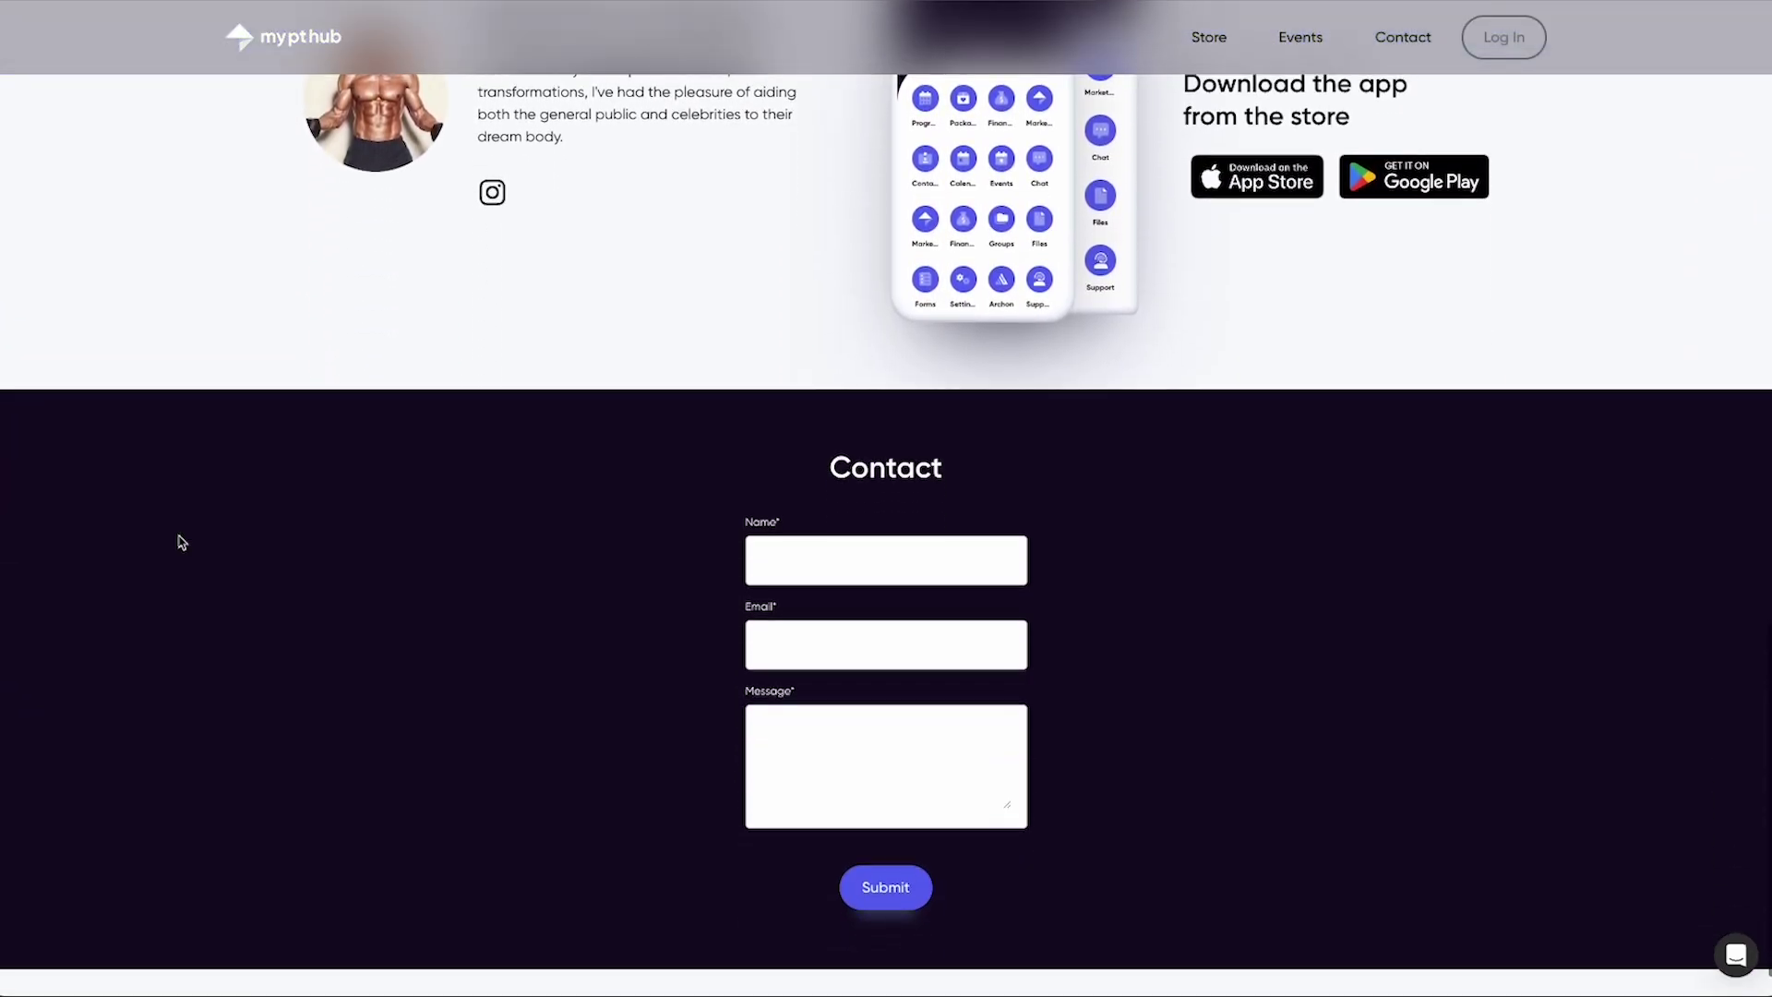
{"action": "scroll", "coordinate": [179, 542], "scroll_direction": "up", "scroll_amount": 10}
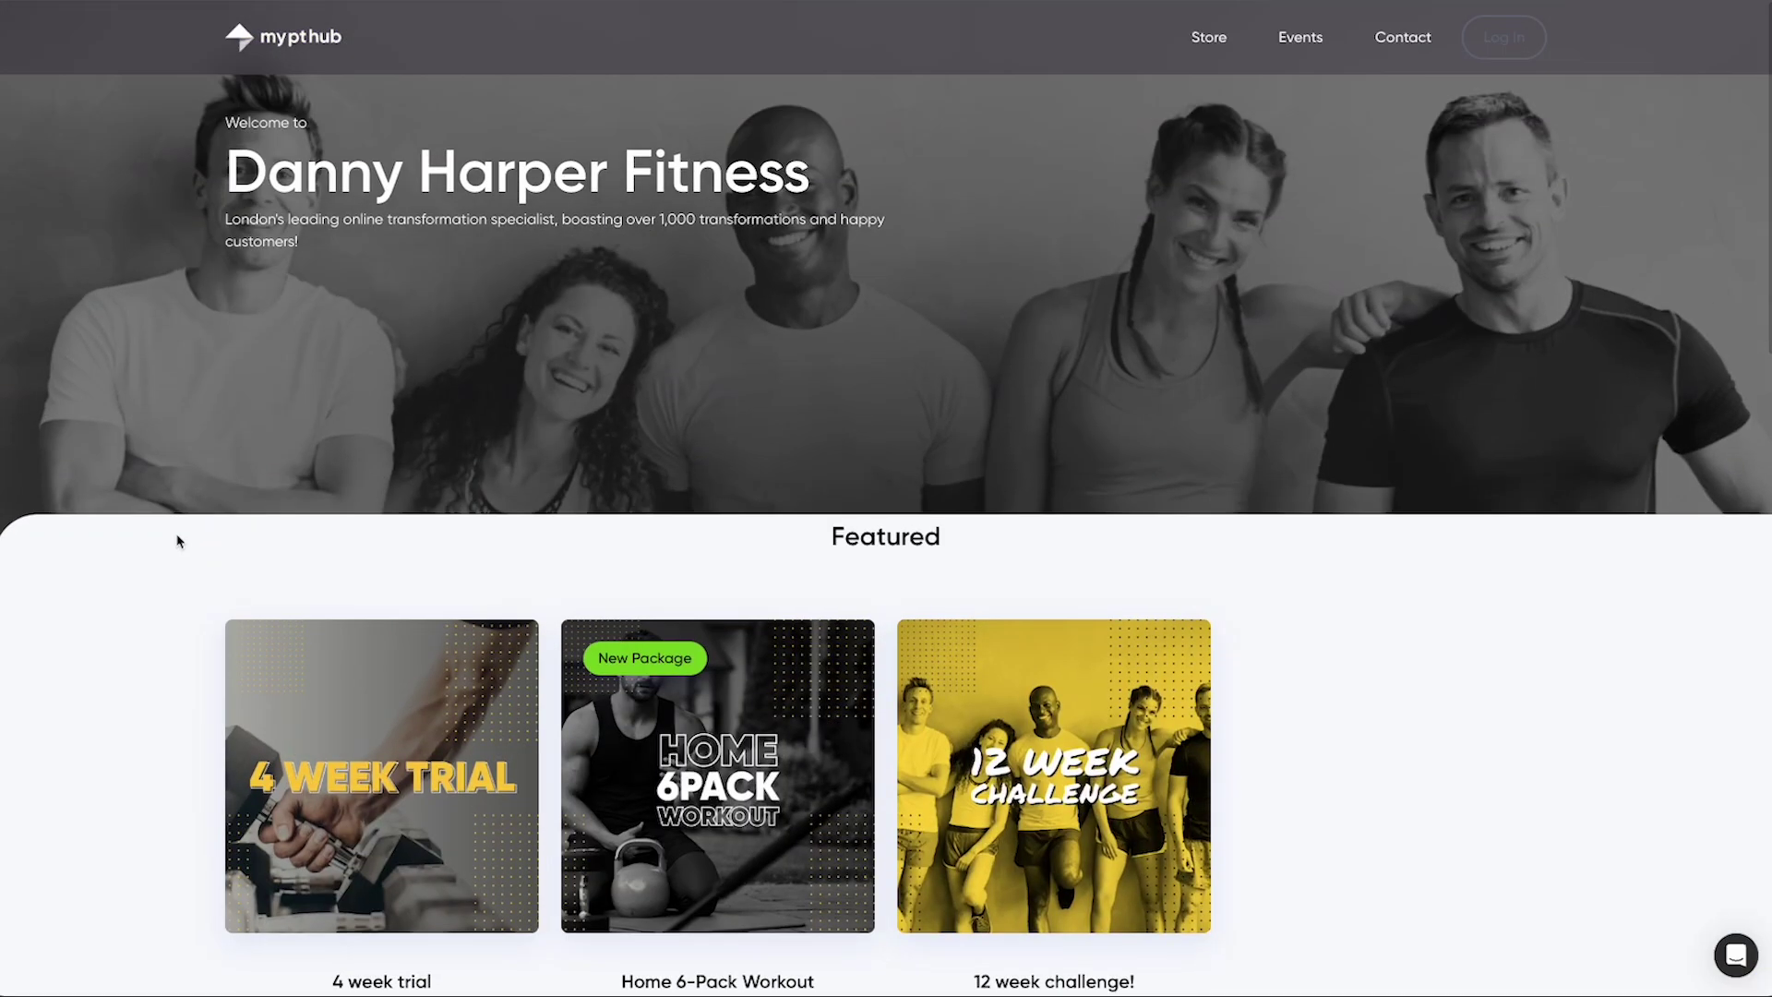
{"action": "left_click", "coordinate": [795, 819]}
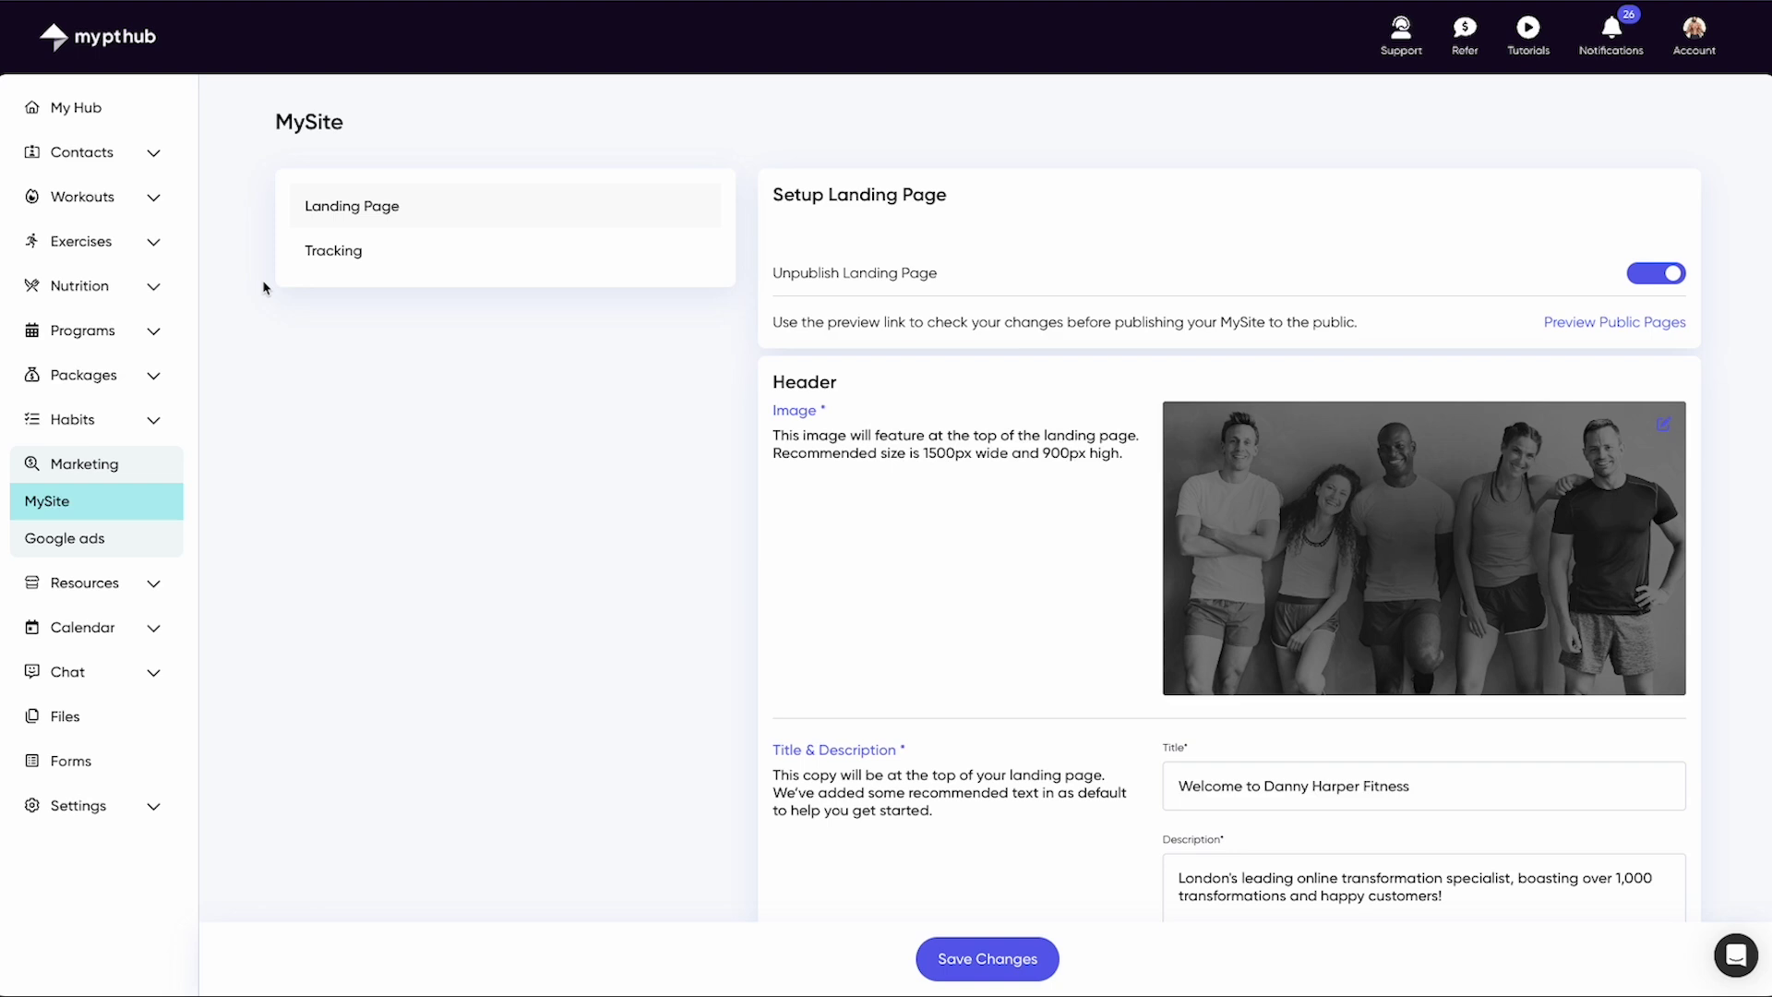
{"action": "scroll", "coordinate": [956, 673], "scroll_direction": "down", "scroll_amount": 2}
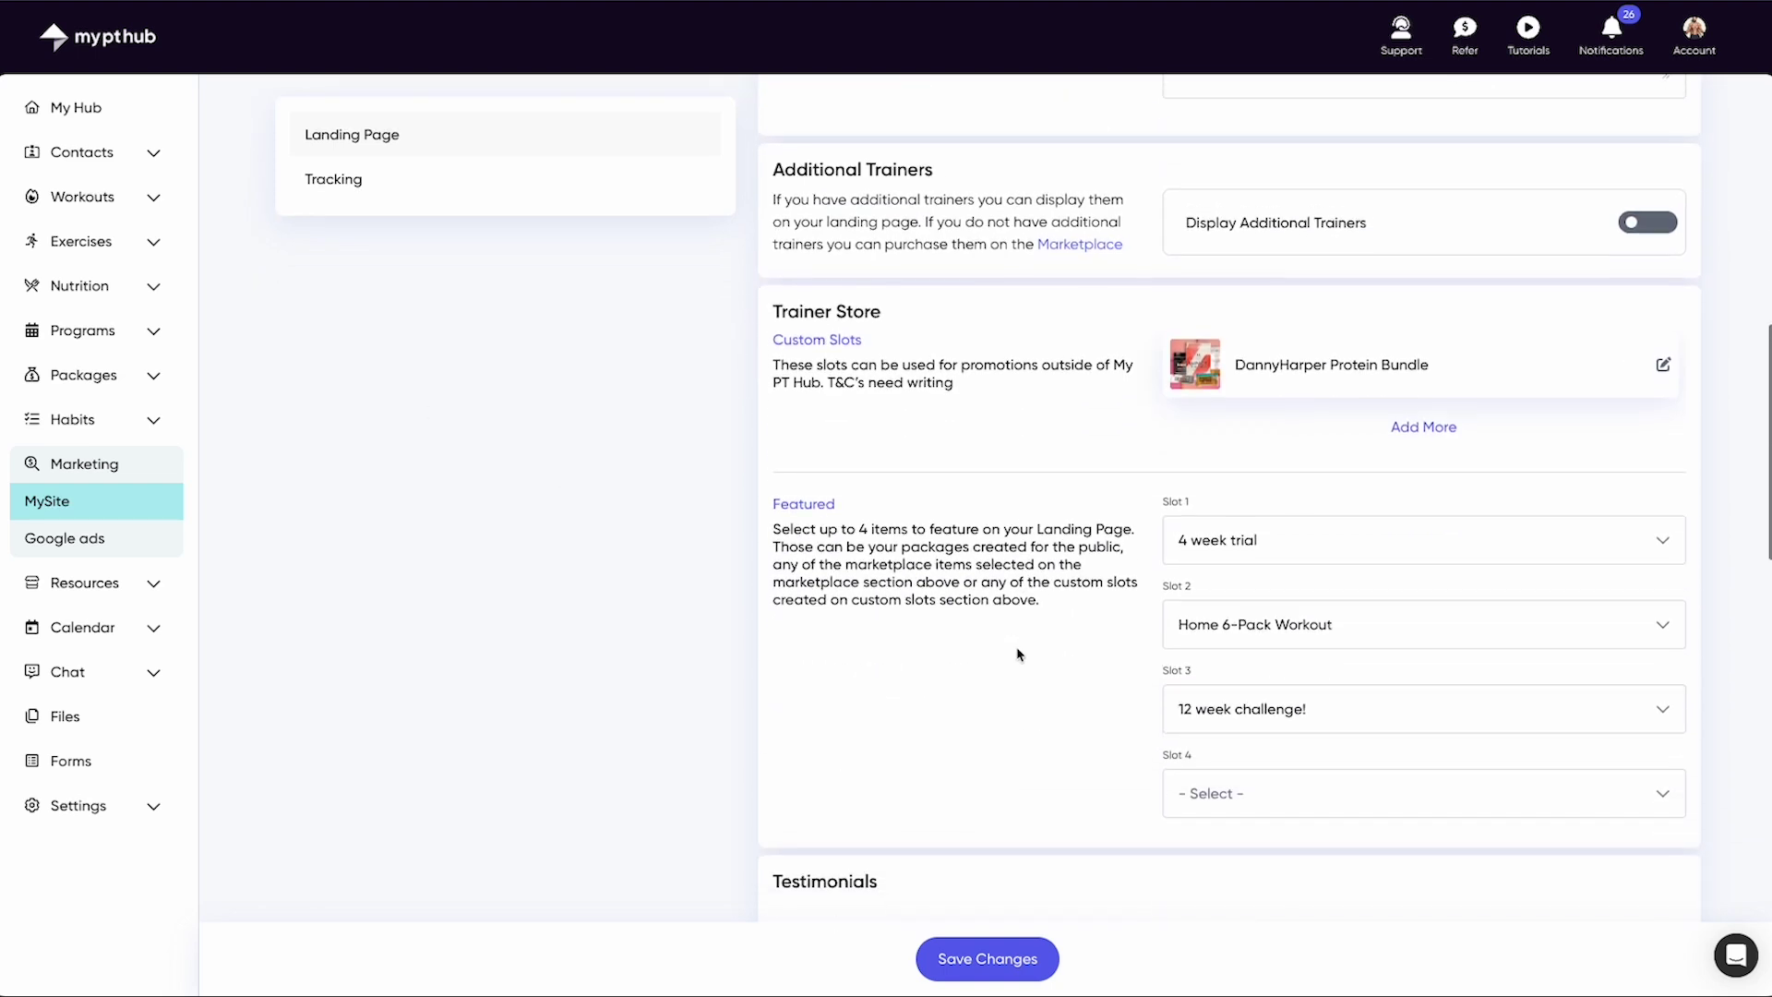
{"action": "scroll", "coordinate": [1018, 653], "scroll_direction": "down", "scroll_amount": 5}
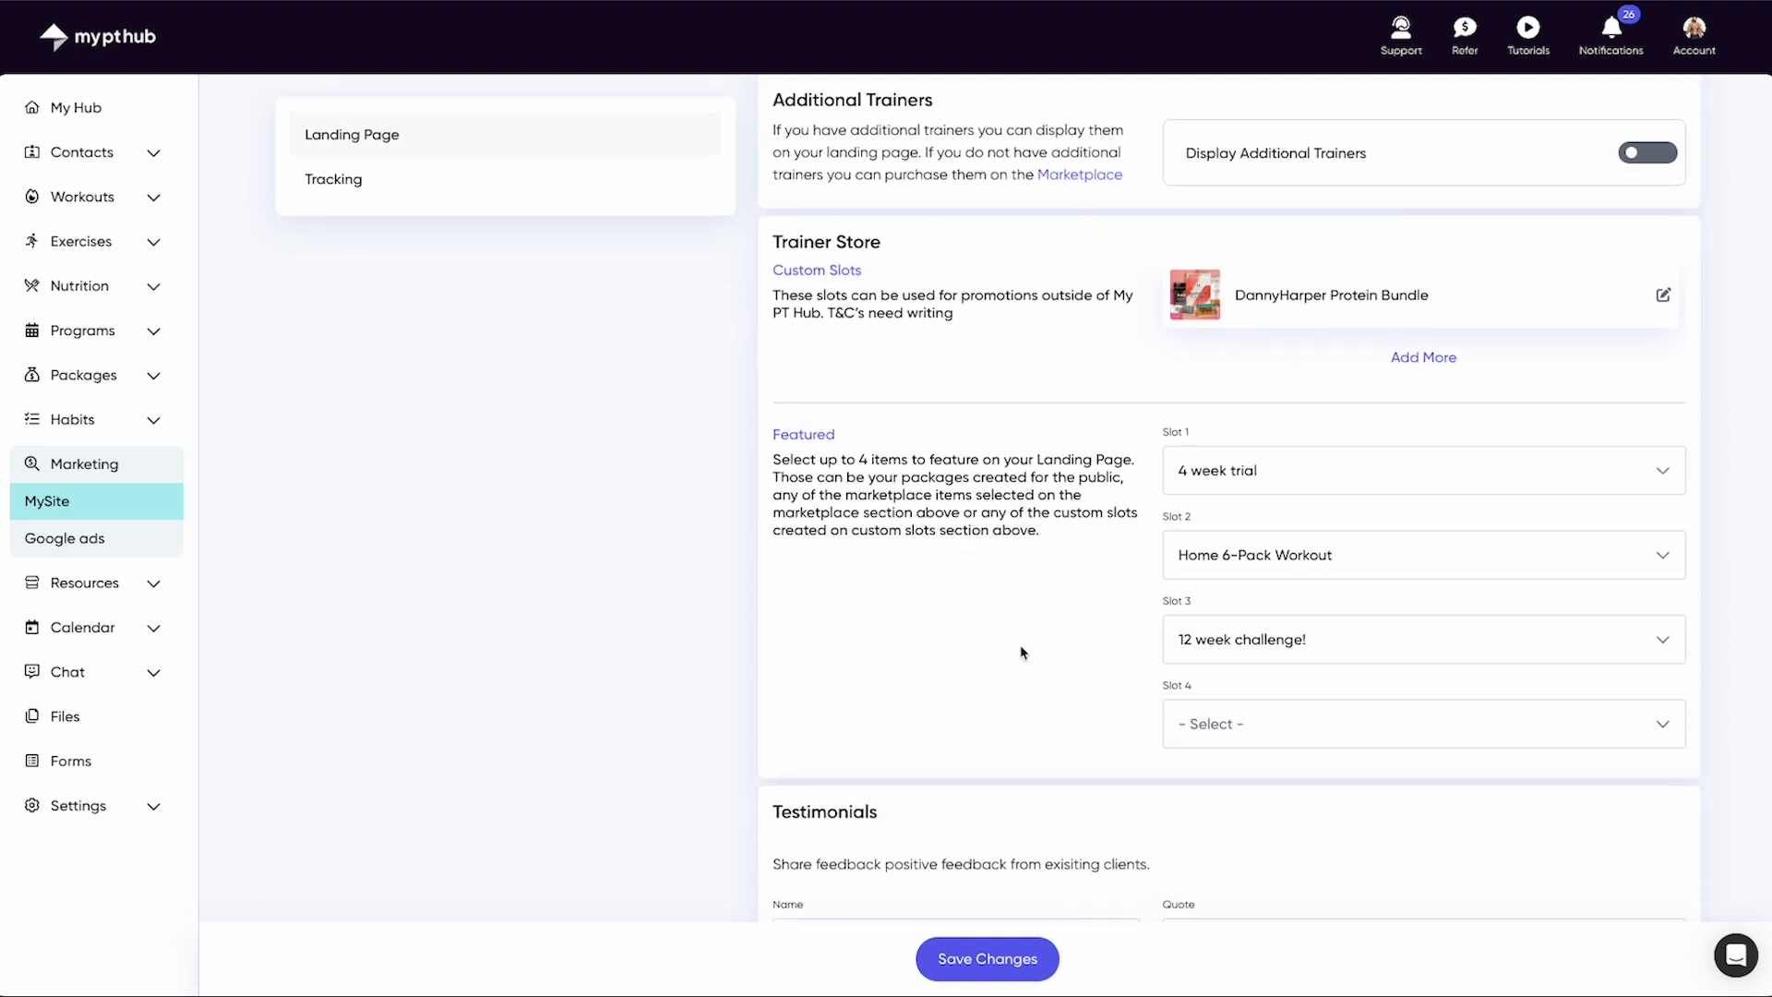
{"action": "scroll", "coordinate": [1022, 652], "scroll_direction": "down", "scroll_amount": 4}
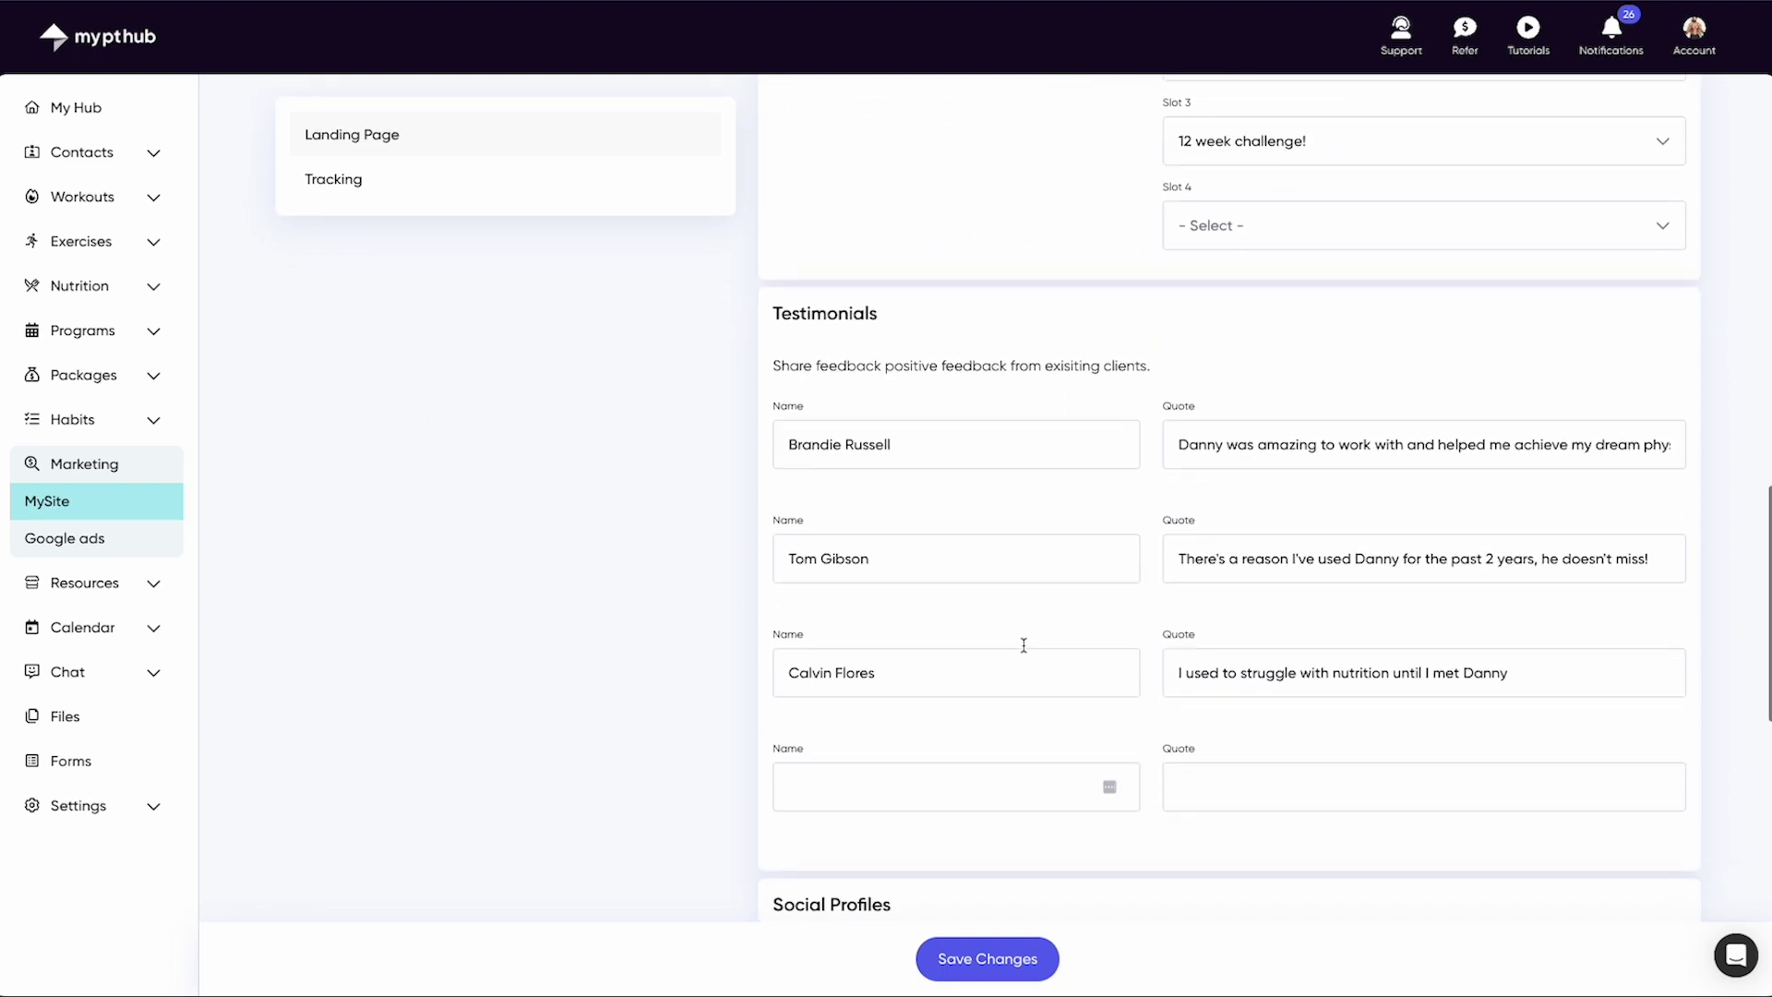
{"action": "scroll", "coordinate": [1022, 645], "scroll_direction": "down", "scroll_amount": 3}
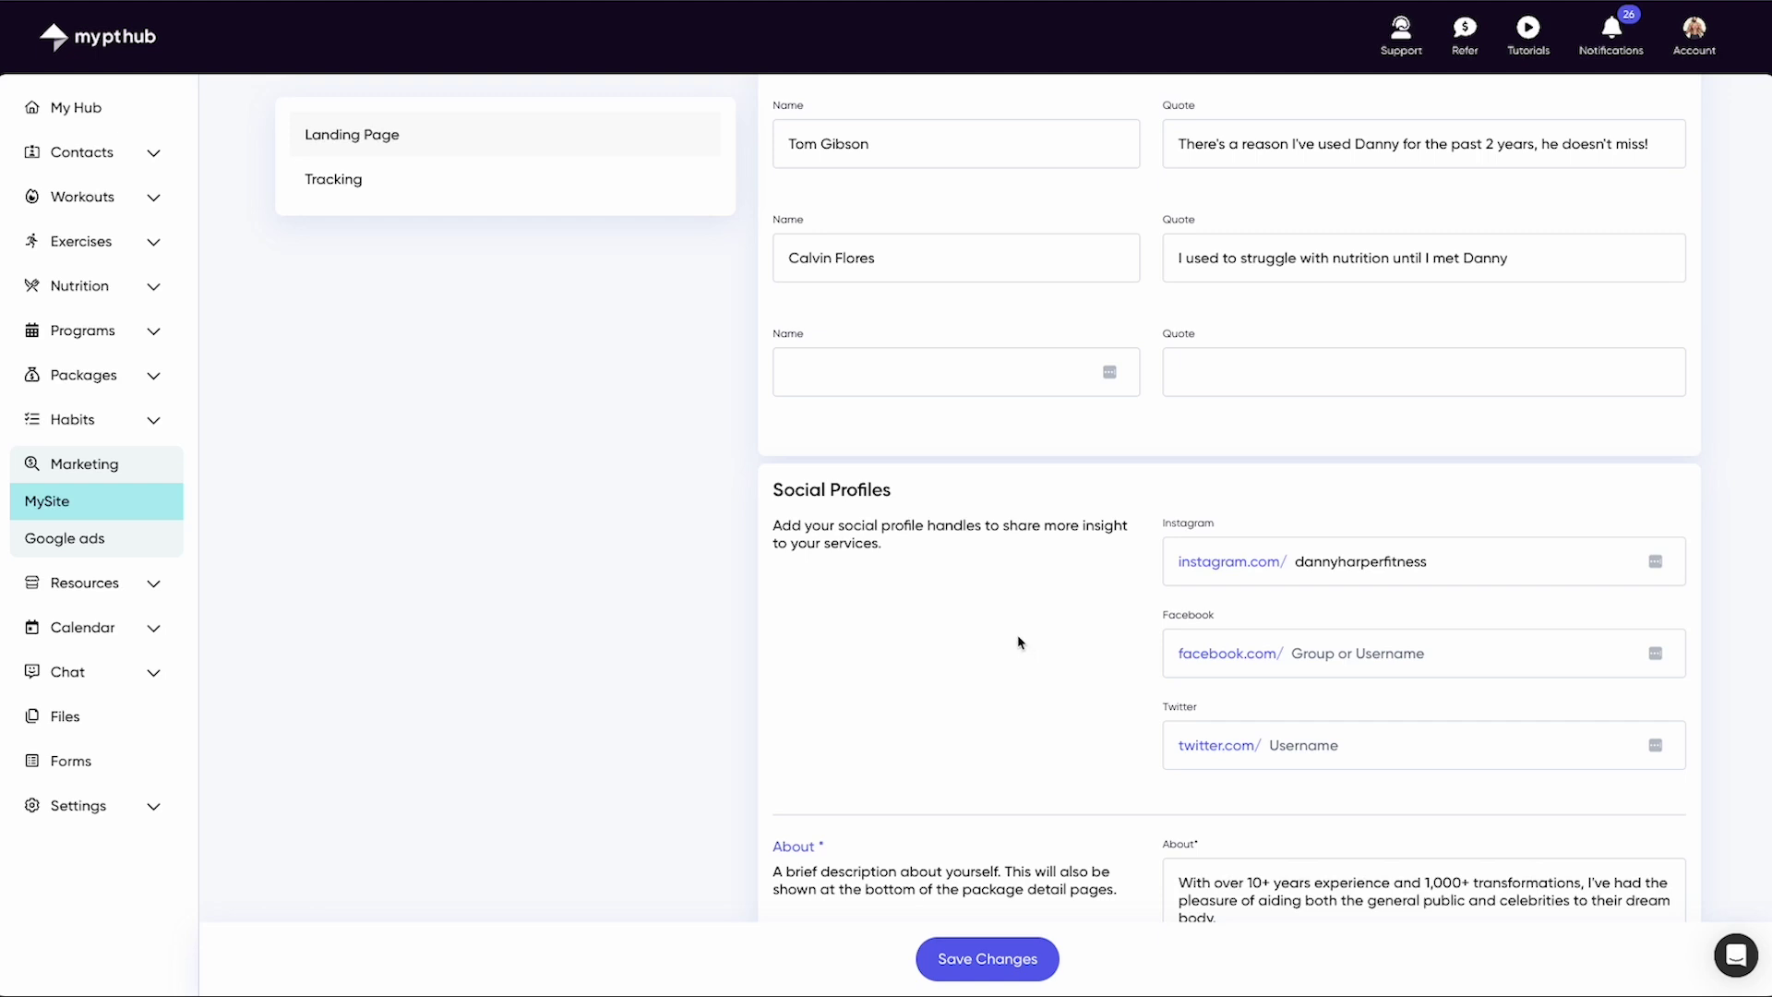
- Save the landing page settings, re-save with publishing toggled off and on, then show Tracking
{"action": "left_click", "coordinate": [998, 961]}
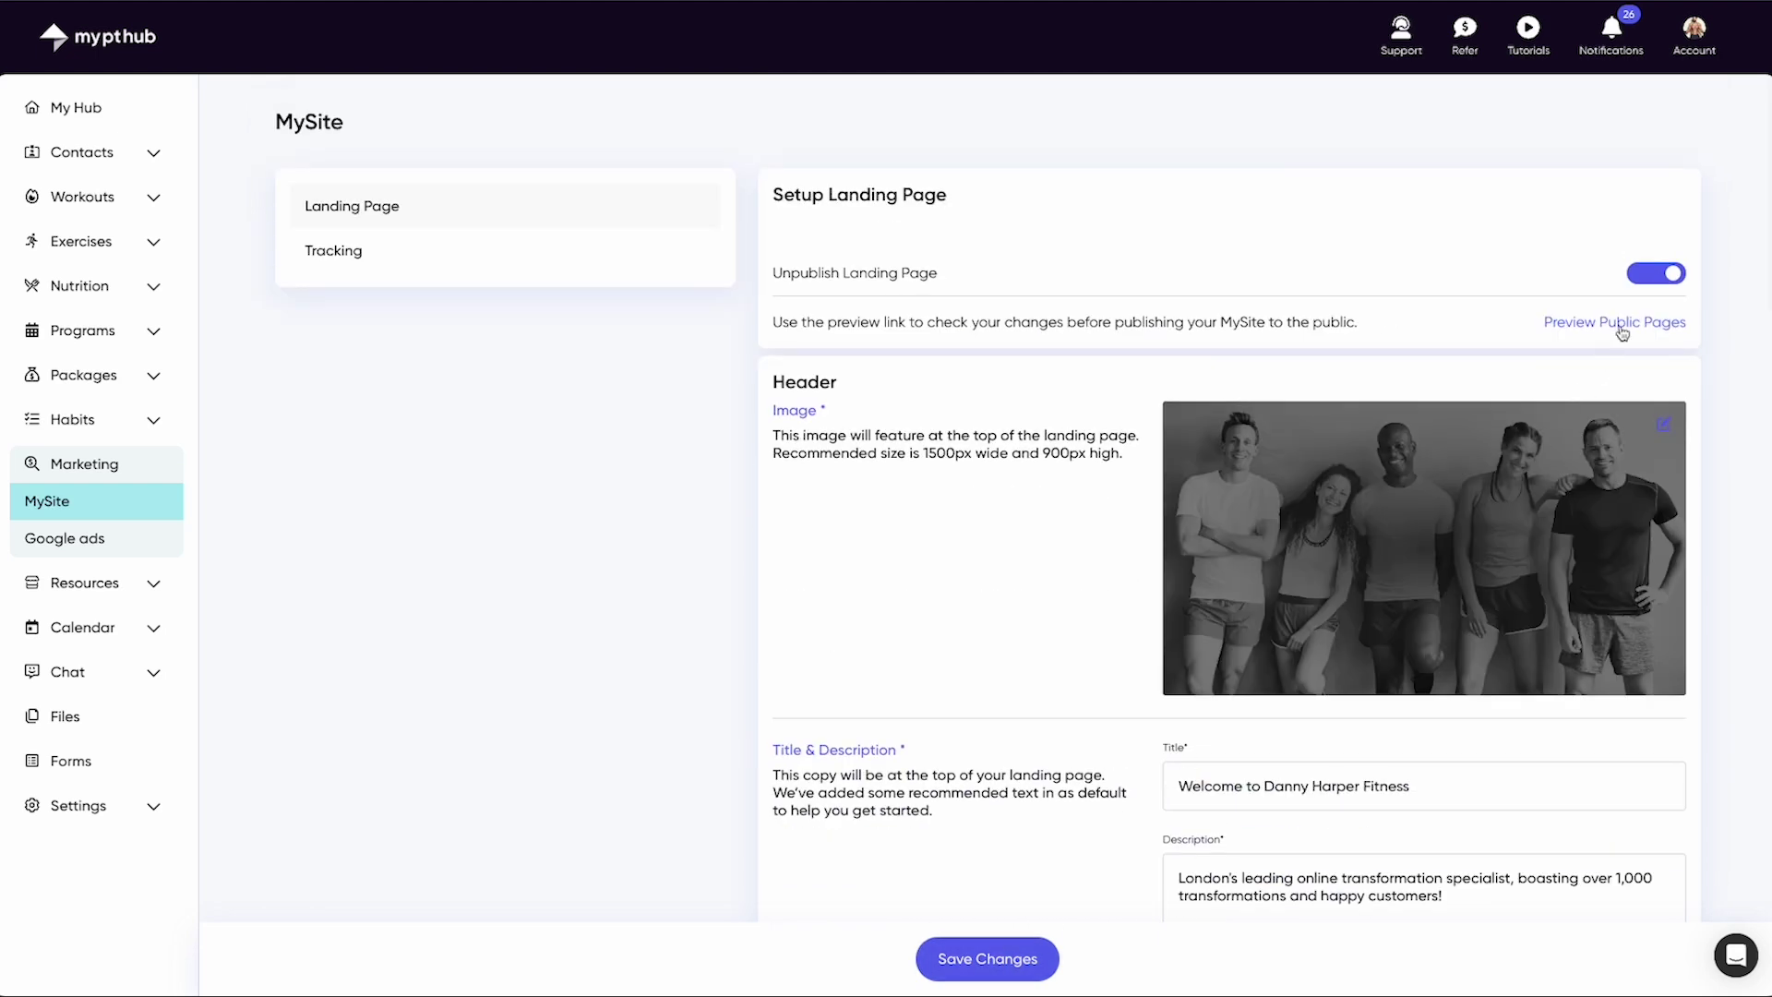
{"action": "left_click", "coordinate": [1648, 284]}
{"action": "left_click", "coordinate": [1669, 277]}
{"action": "left_click", "coordinate": [987, 958]}
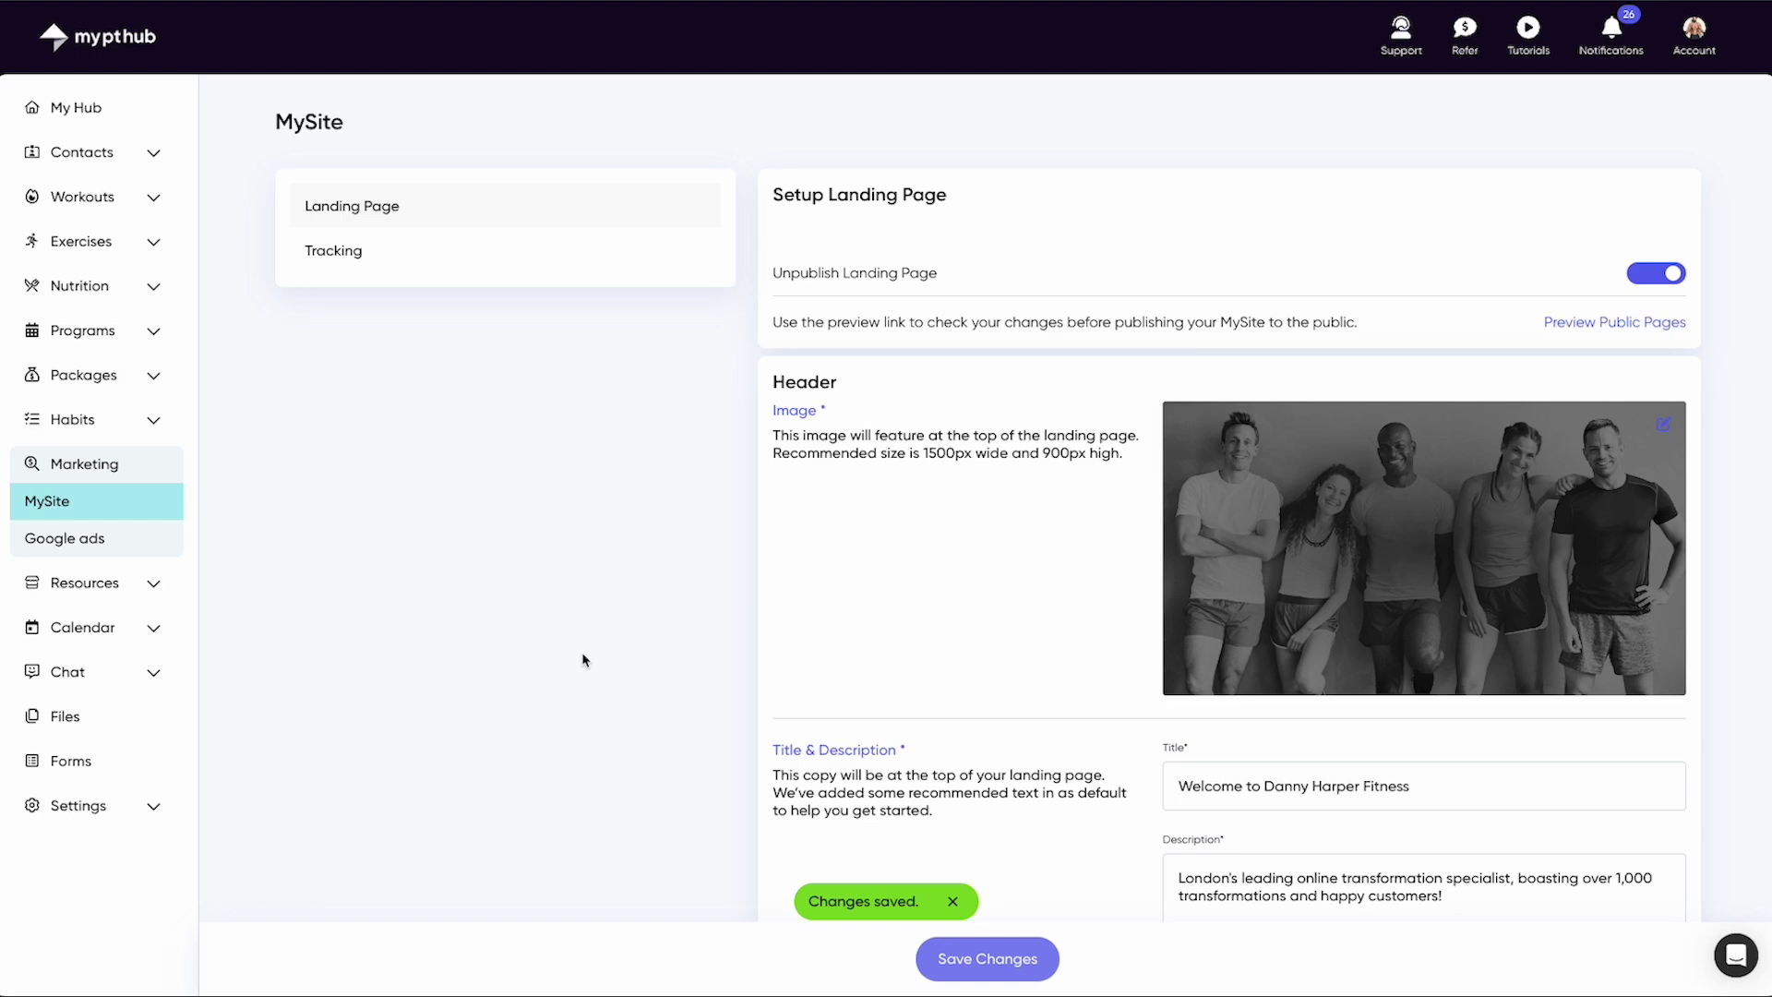
{"action": "left_click", "coordinate": [467, 265]}
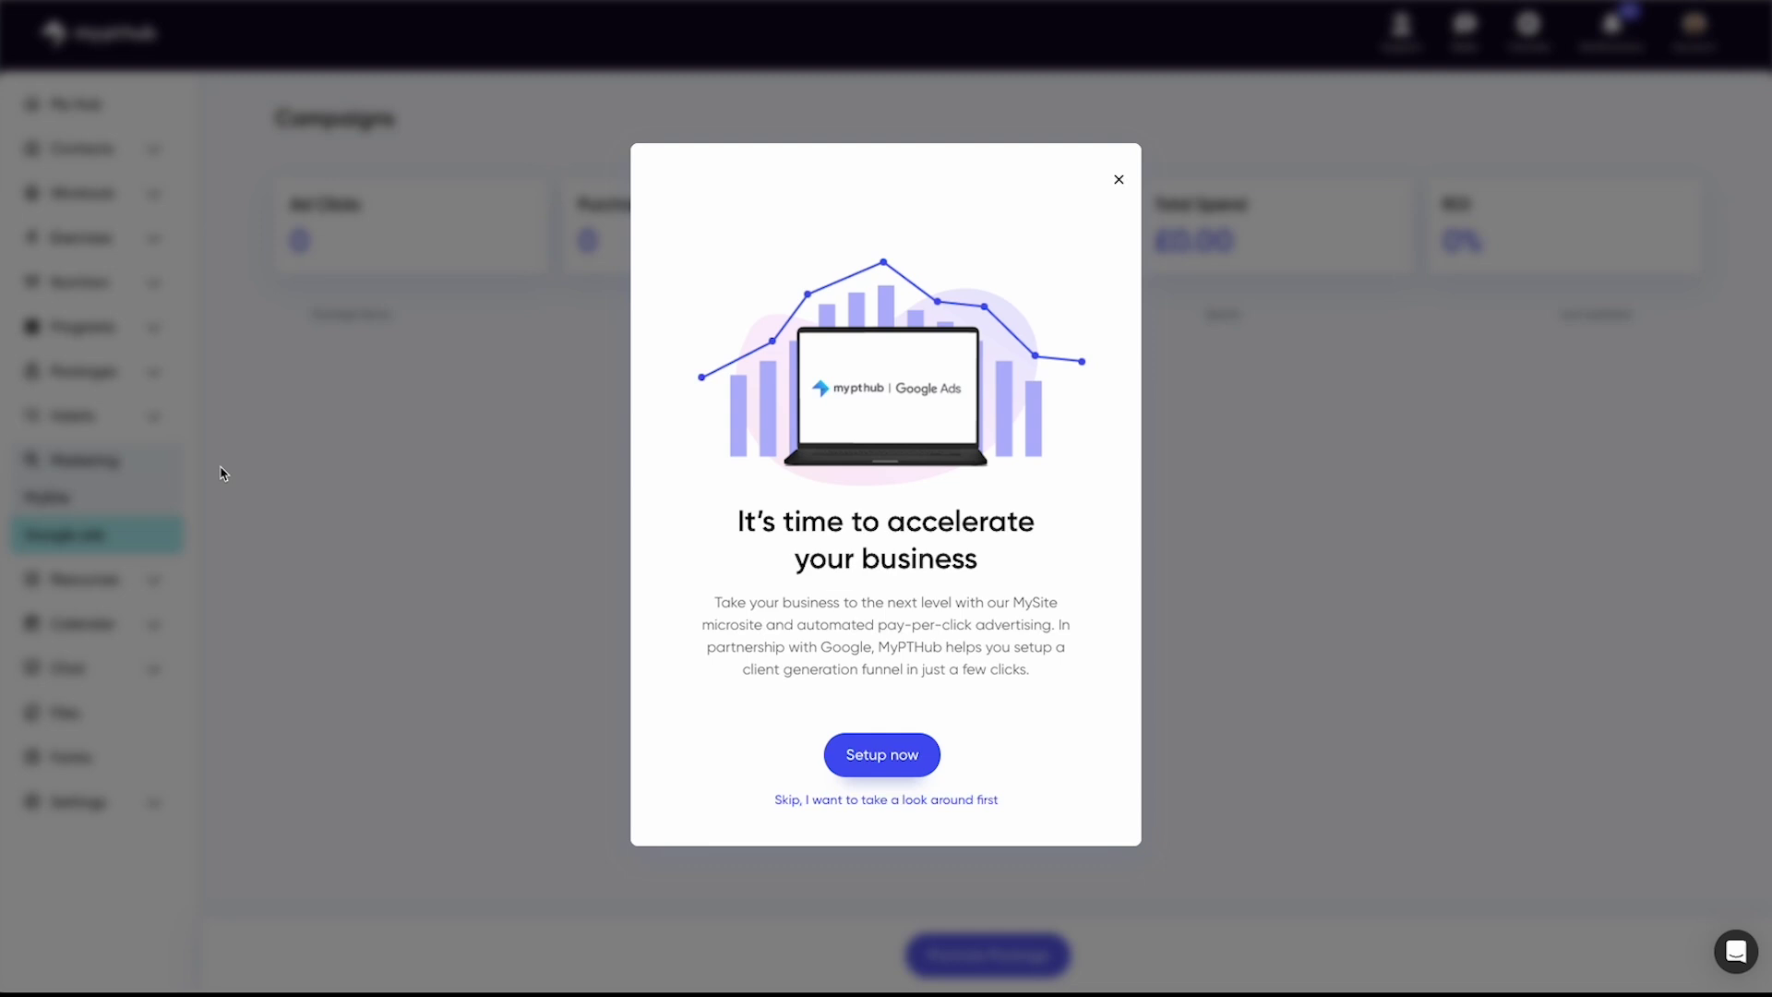
- Set up Google Ads with an automatically created ads account and open its invitation
{"action": "left_click", "coordinate": [900, 764]}
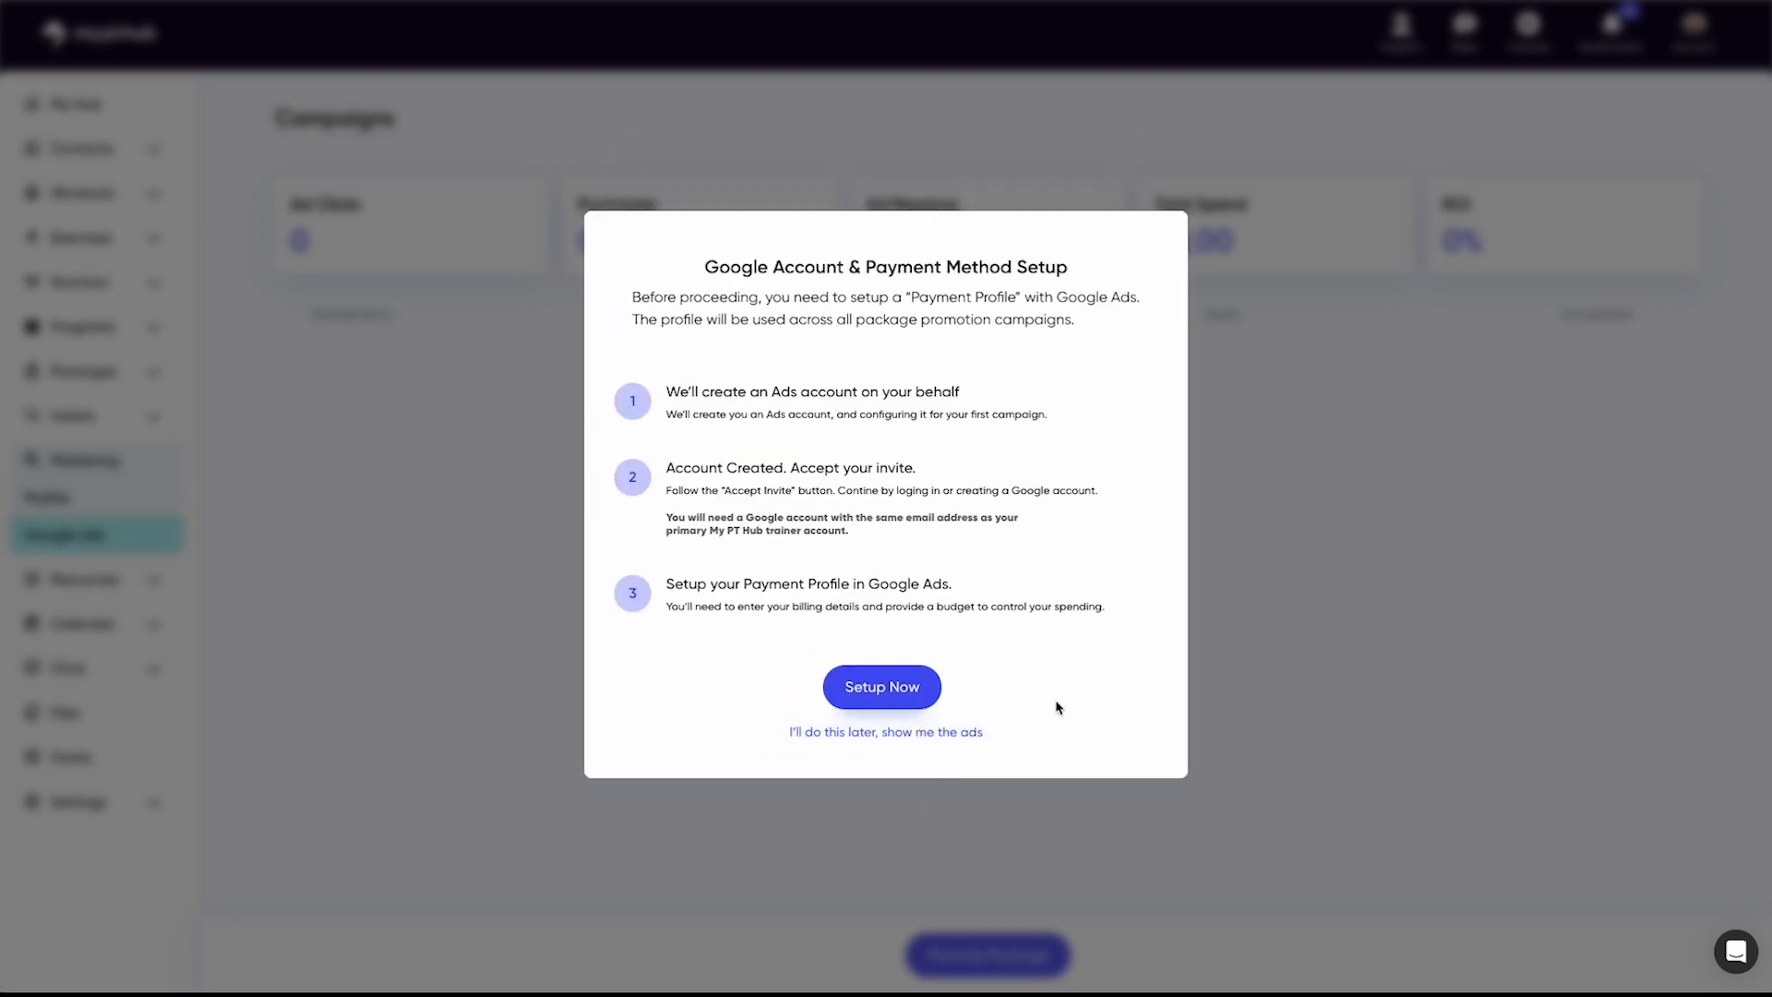
{"action": "left_click", "coordinate": [933, 696]}
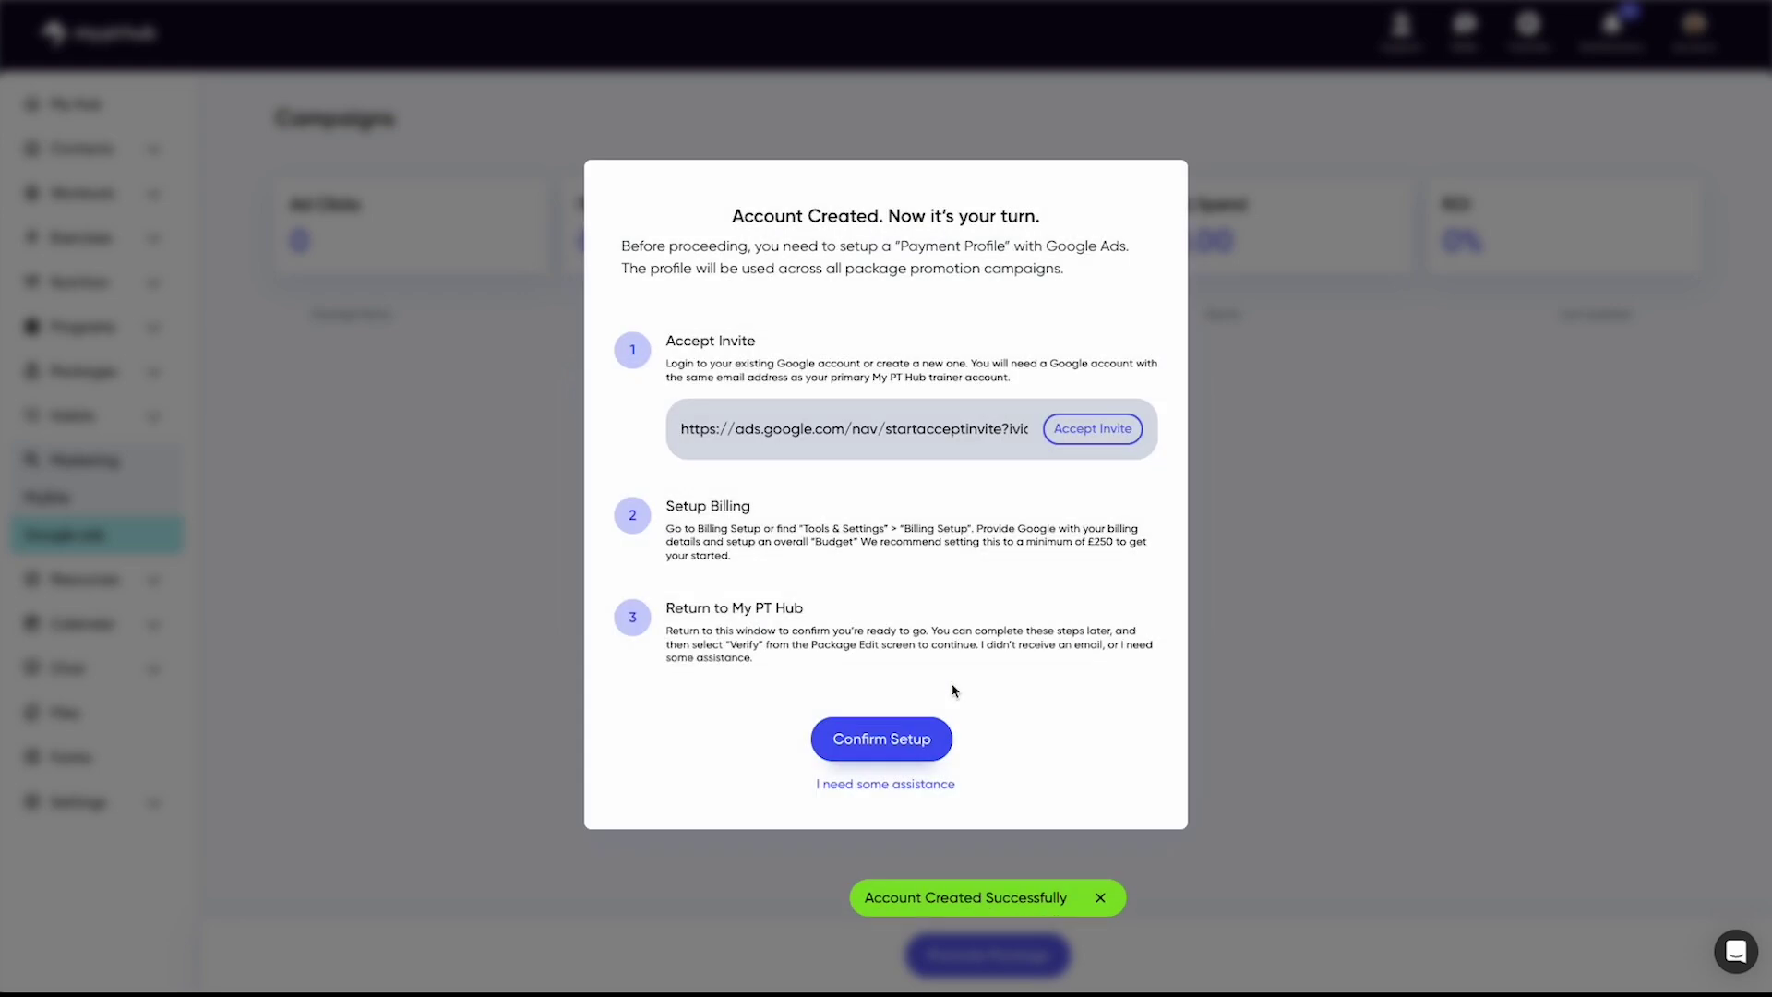
{"action": "left_click", "coordinate": [1090, 432]}
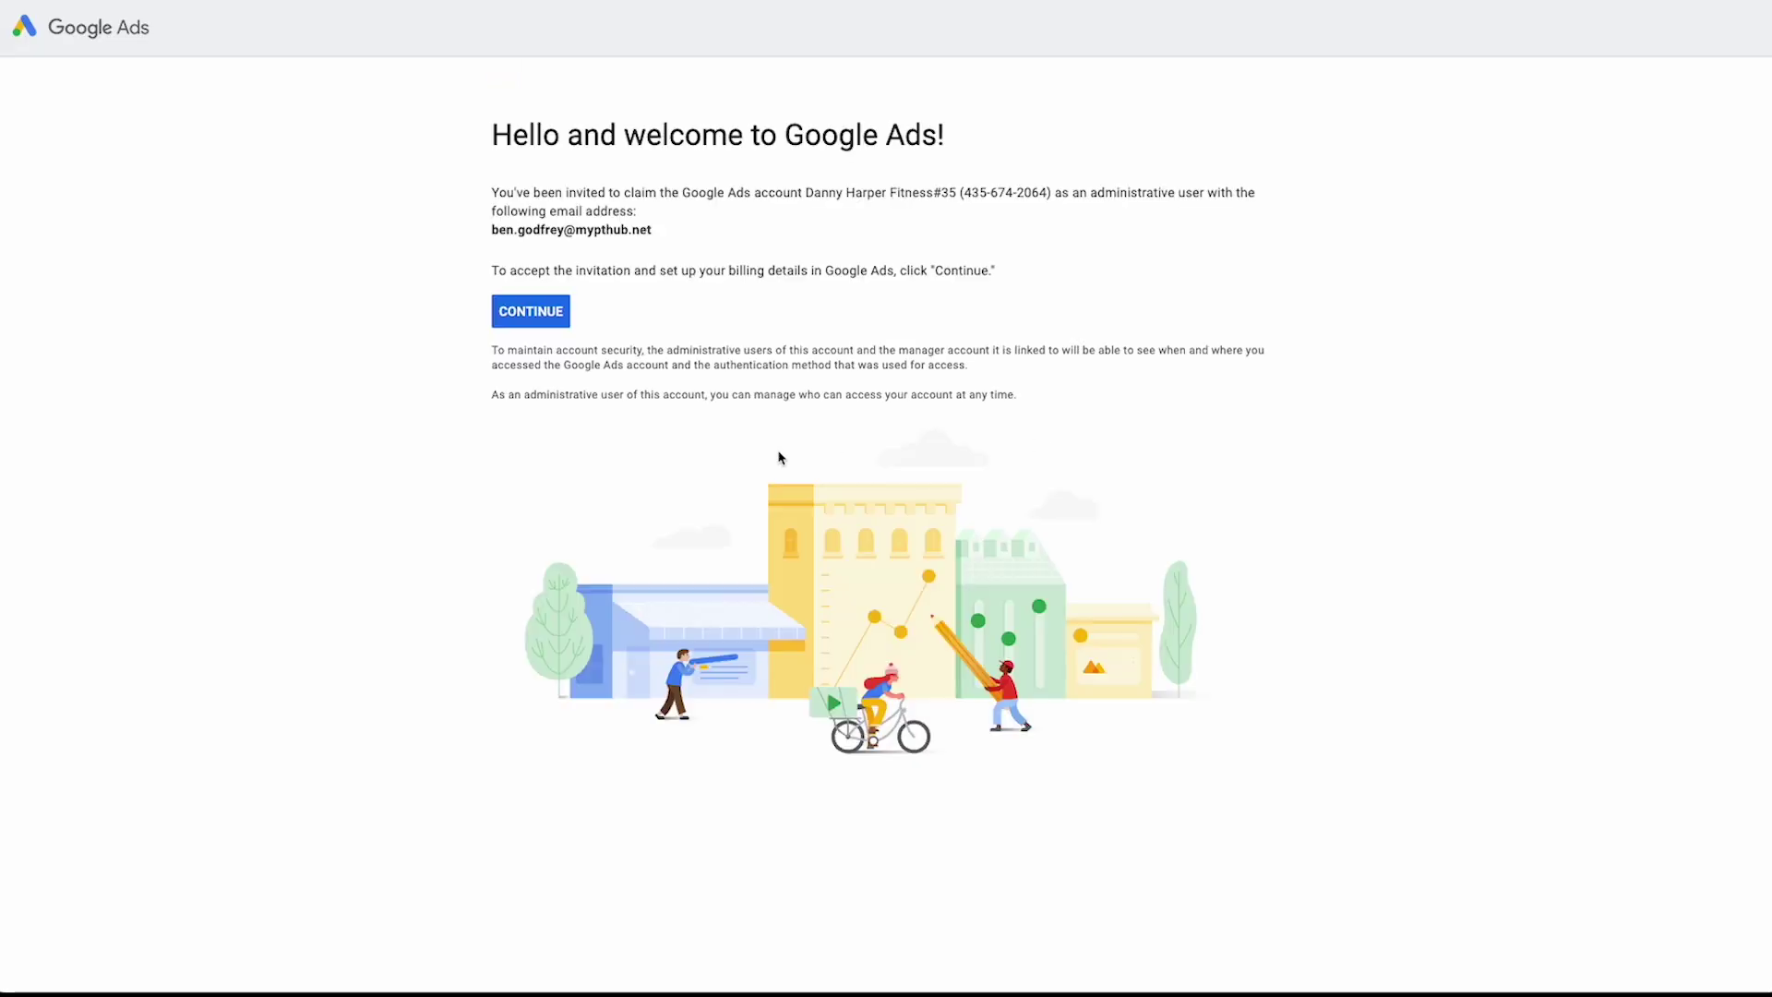
- Continue past the Google Ads welcome page to accept the account invitation
{"action": "left_click", "coordinate": [557, 319]}
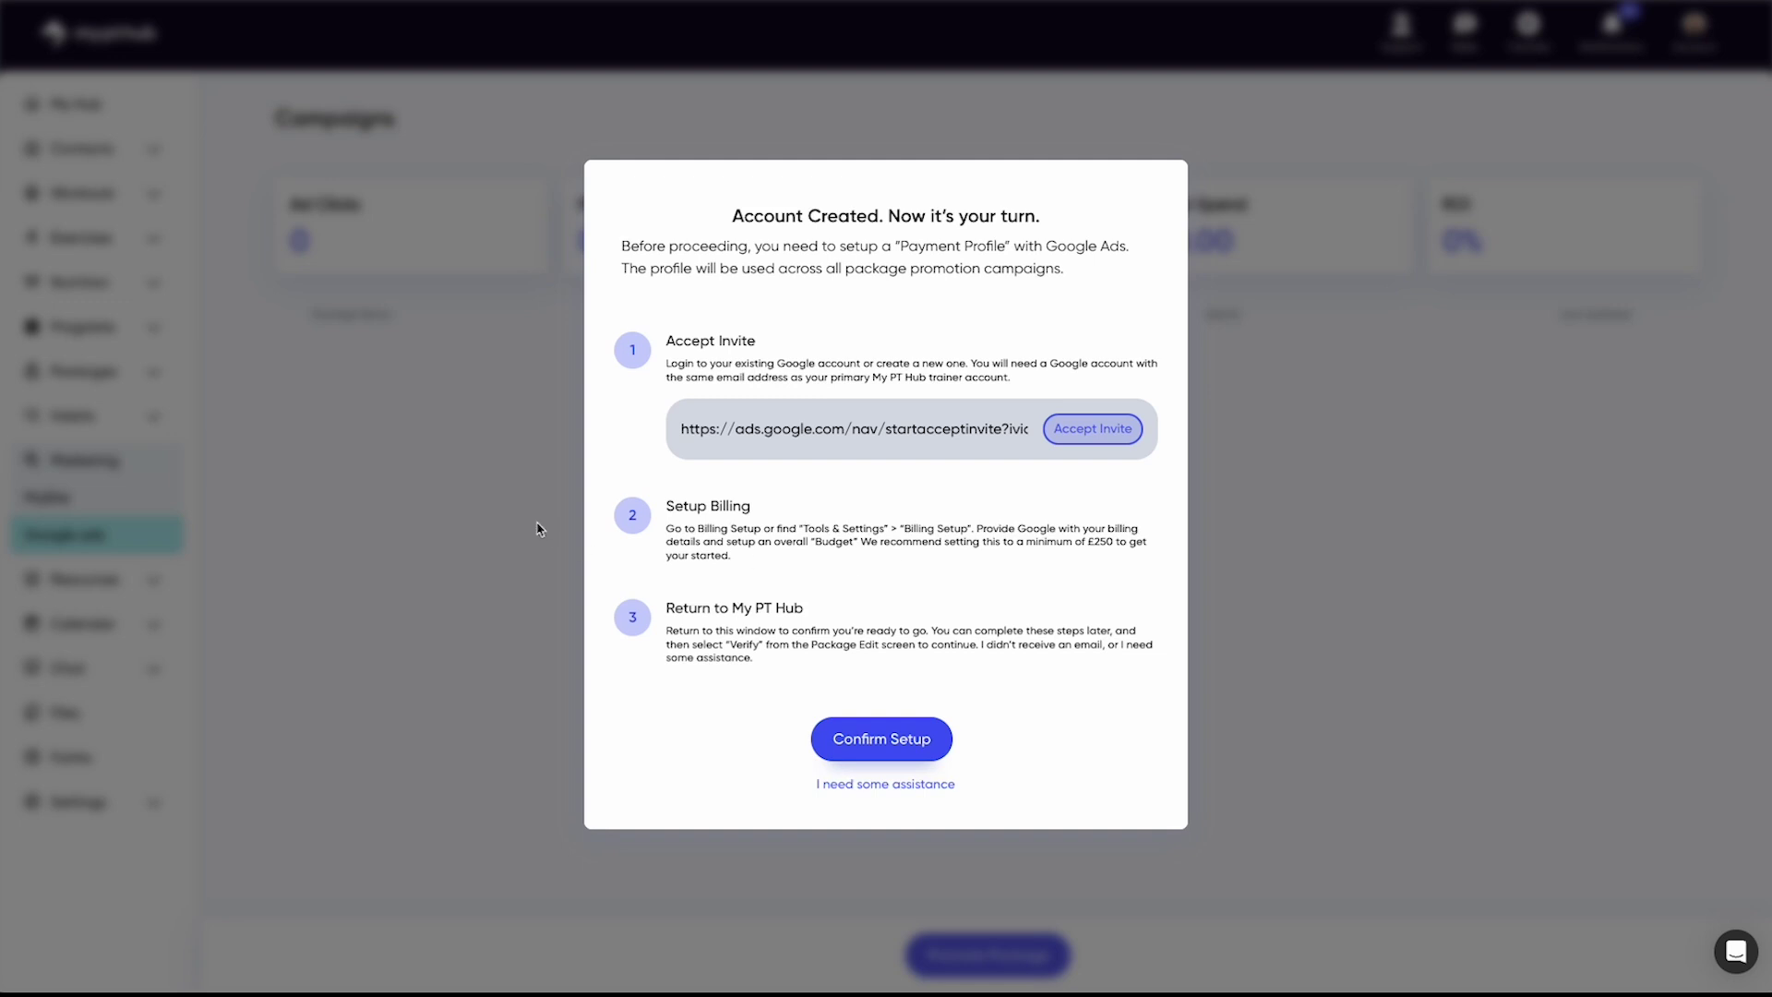
- Confirm the Google Ads payment profile setup and choose Promote Package
{"action": "left_click", "coordinate": [834, 730]}
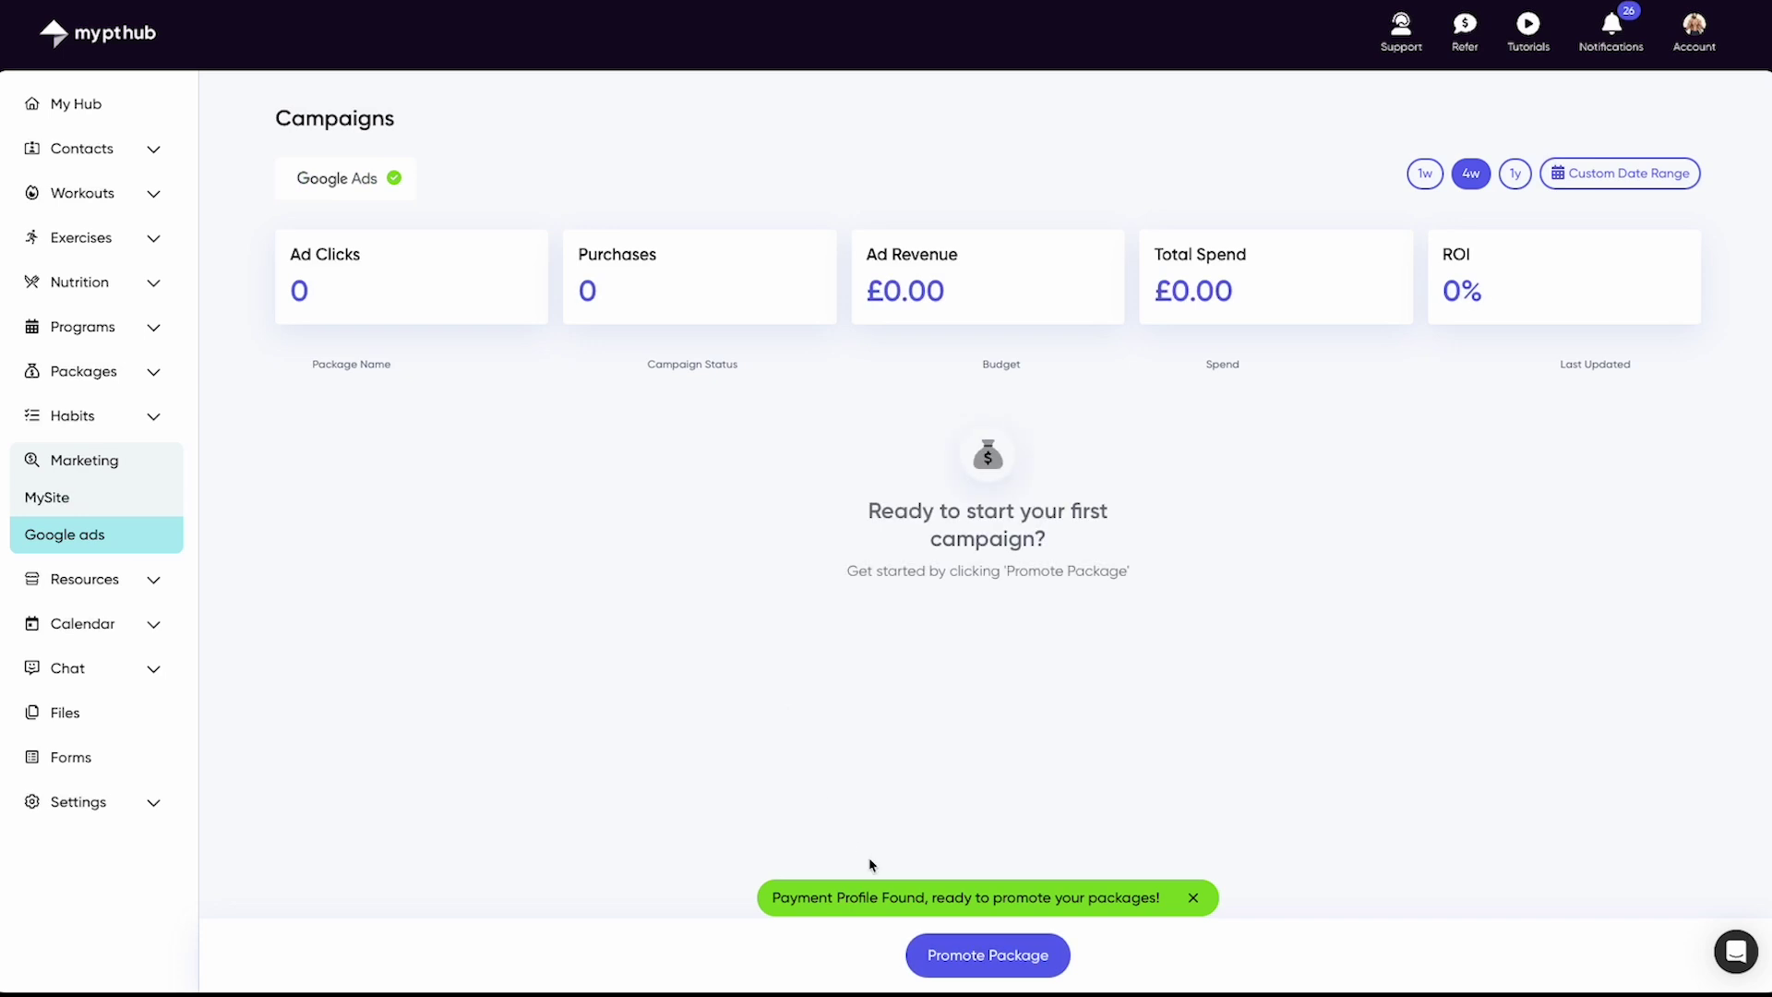
{"action": "left_click", "coordinate": [937, 955]}
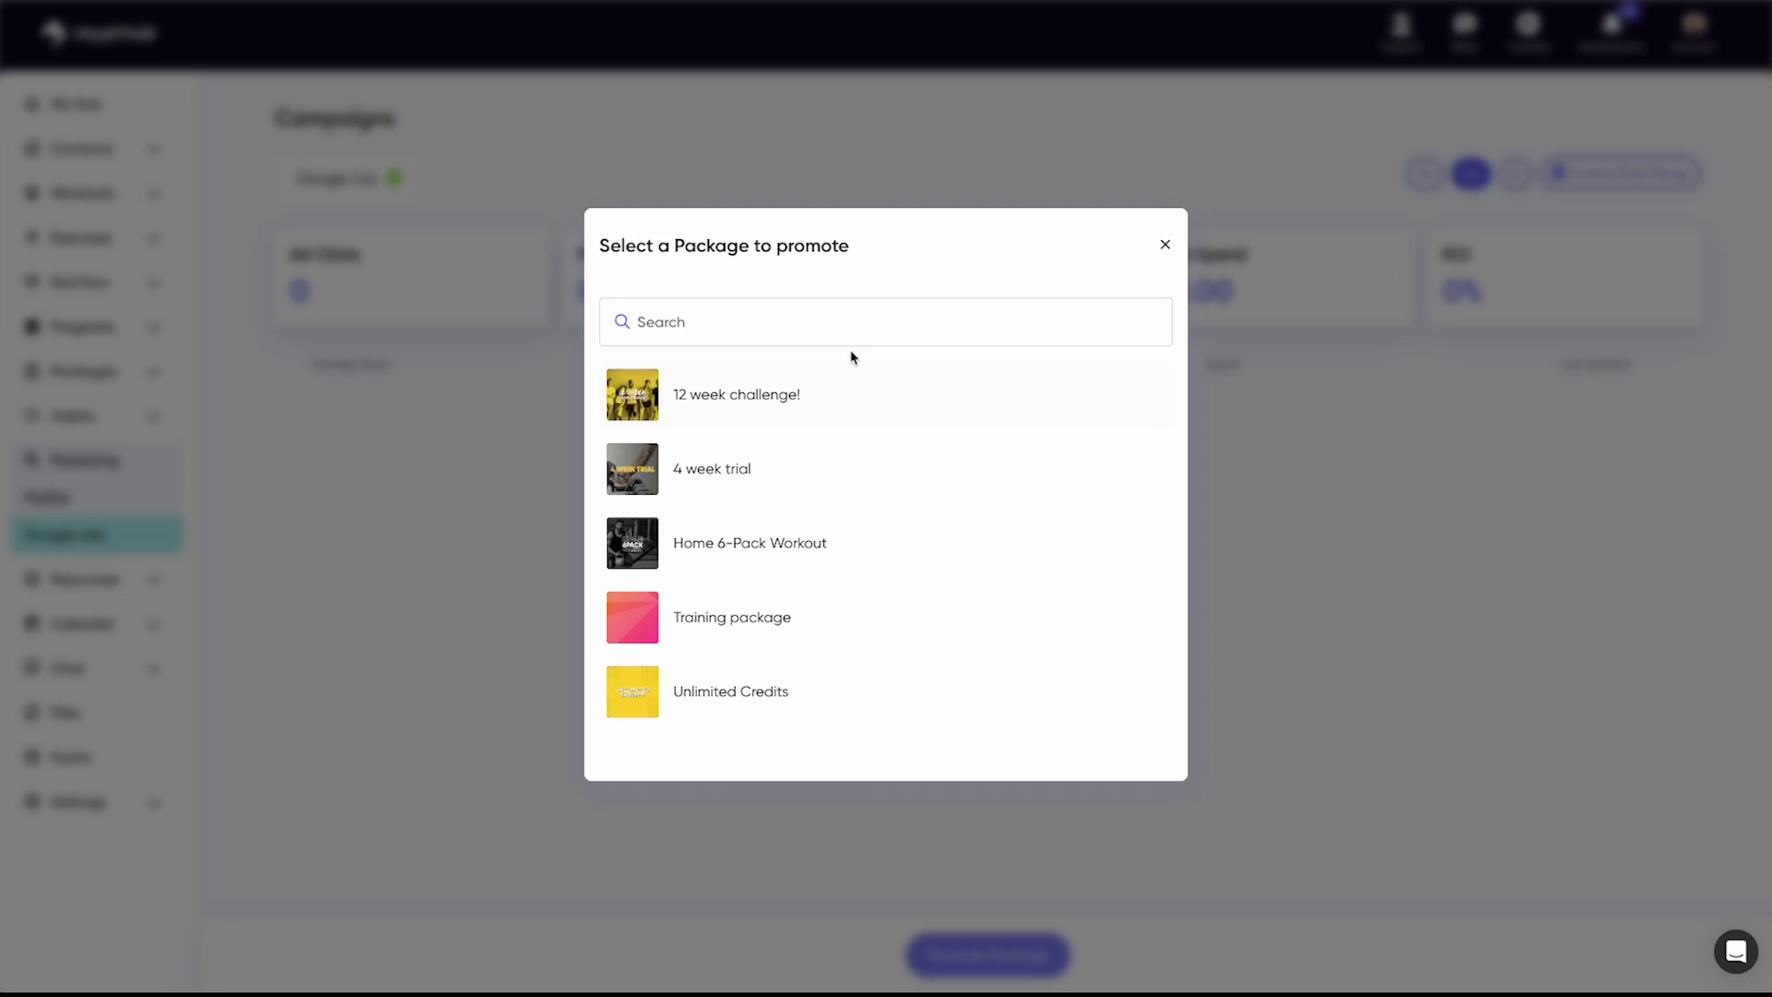
- Pick Home 6-Pack Workout from the Select a Package list
{"action": "left_click", "coordinate": [808, 545]}
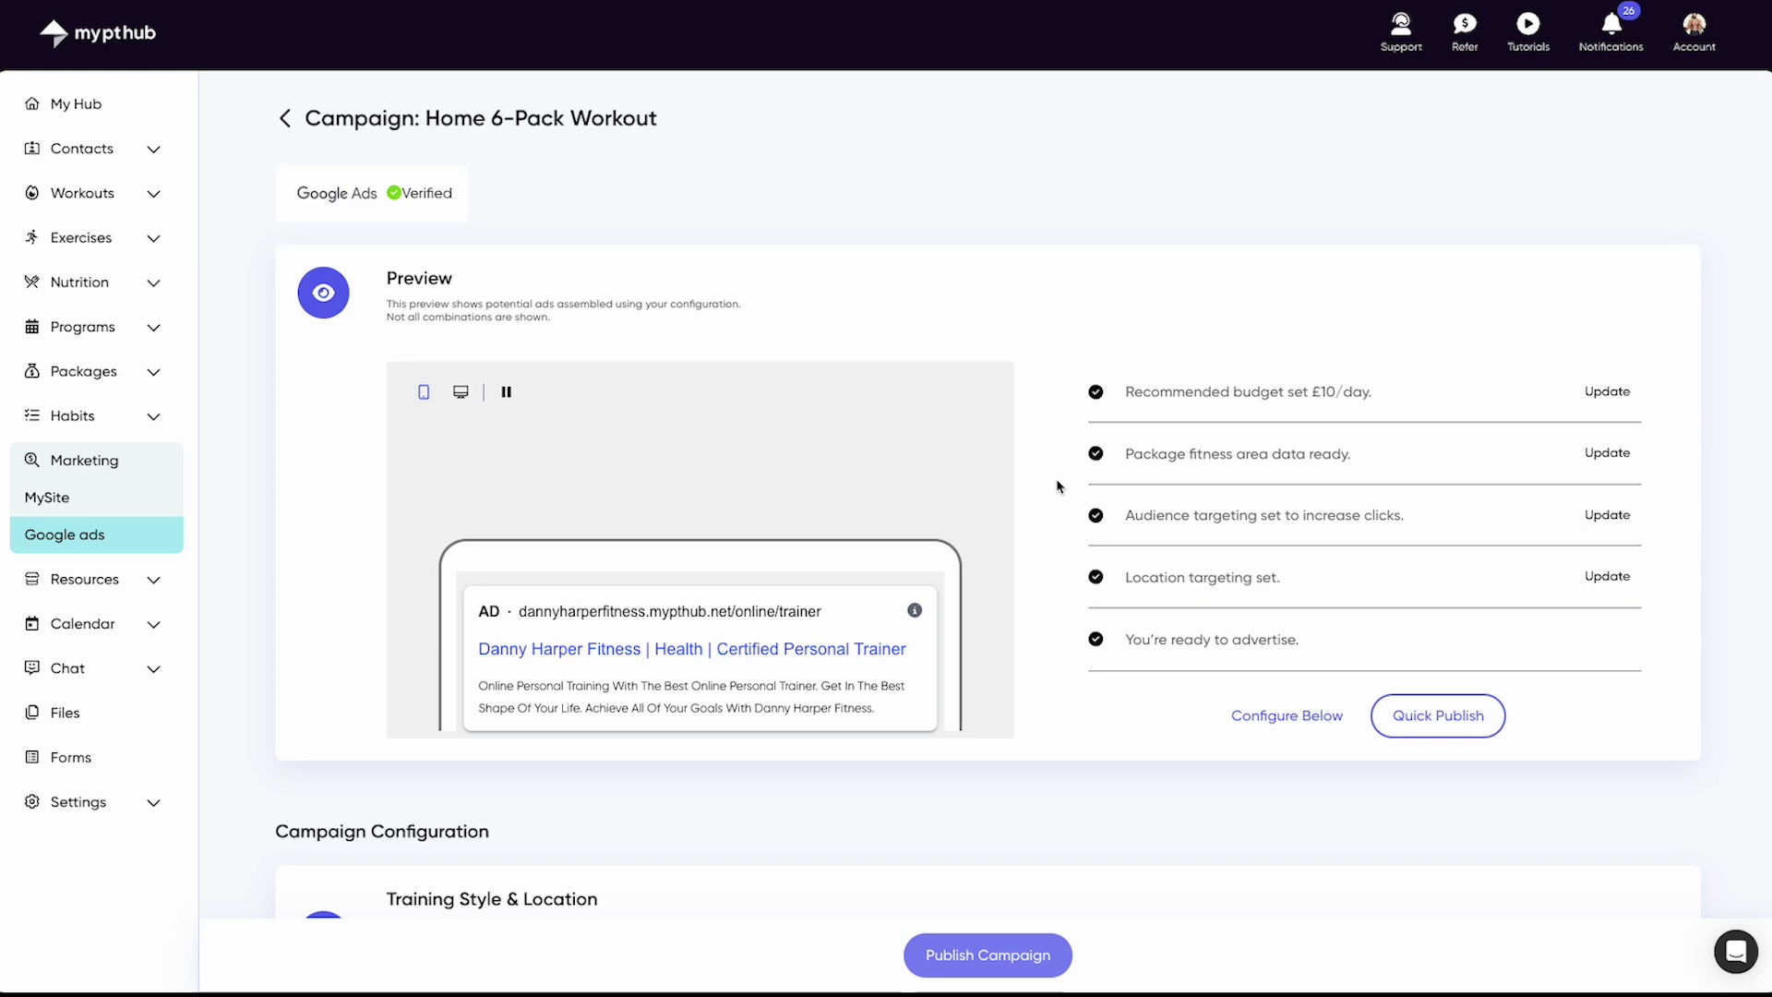
- Switch the Home 6-Pack Workout ad preview to mobile, then desktop, then back to mobile
{"action": "left_click", "coordinate": [428, 397]}
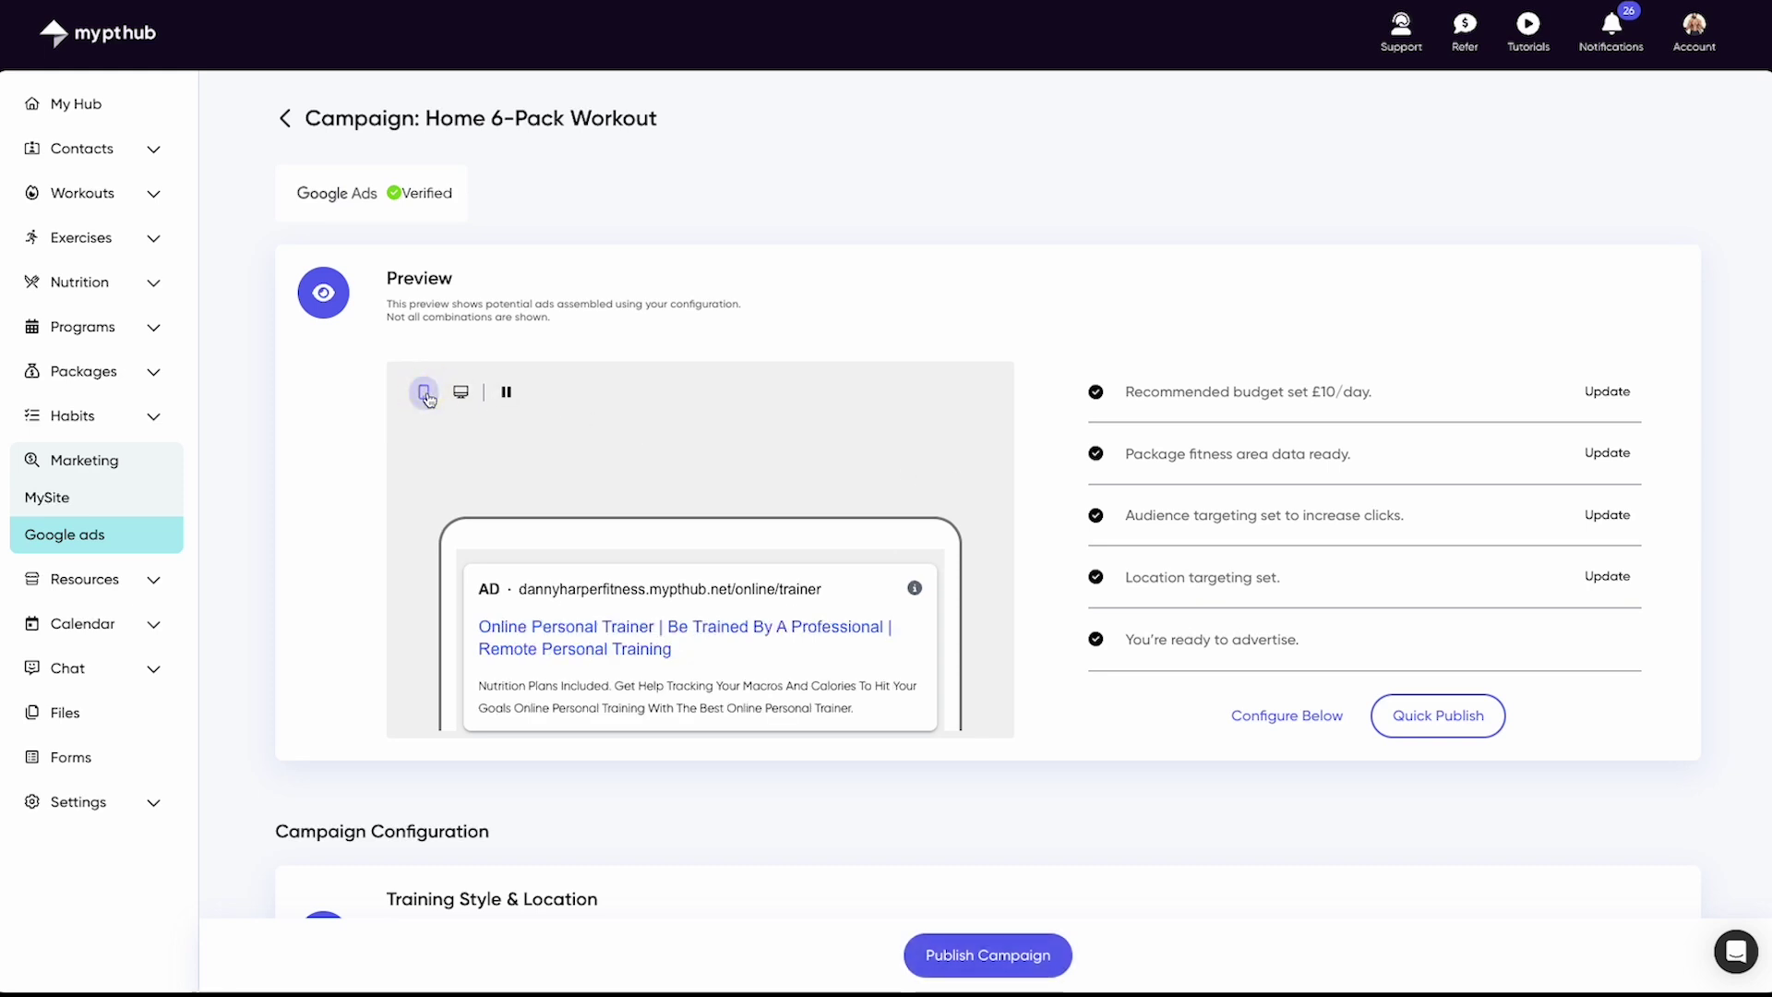
{"action": "left_click", "coordinate": [461, 395]}
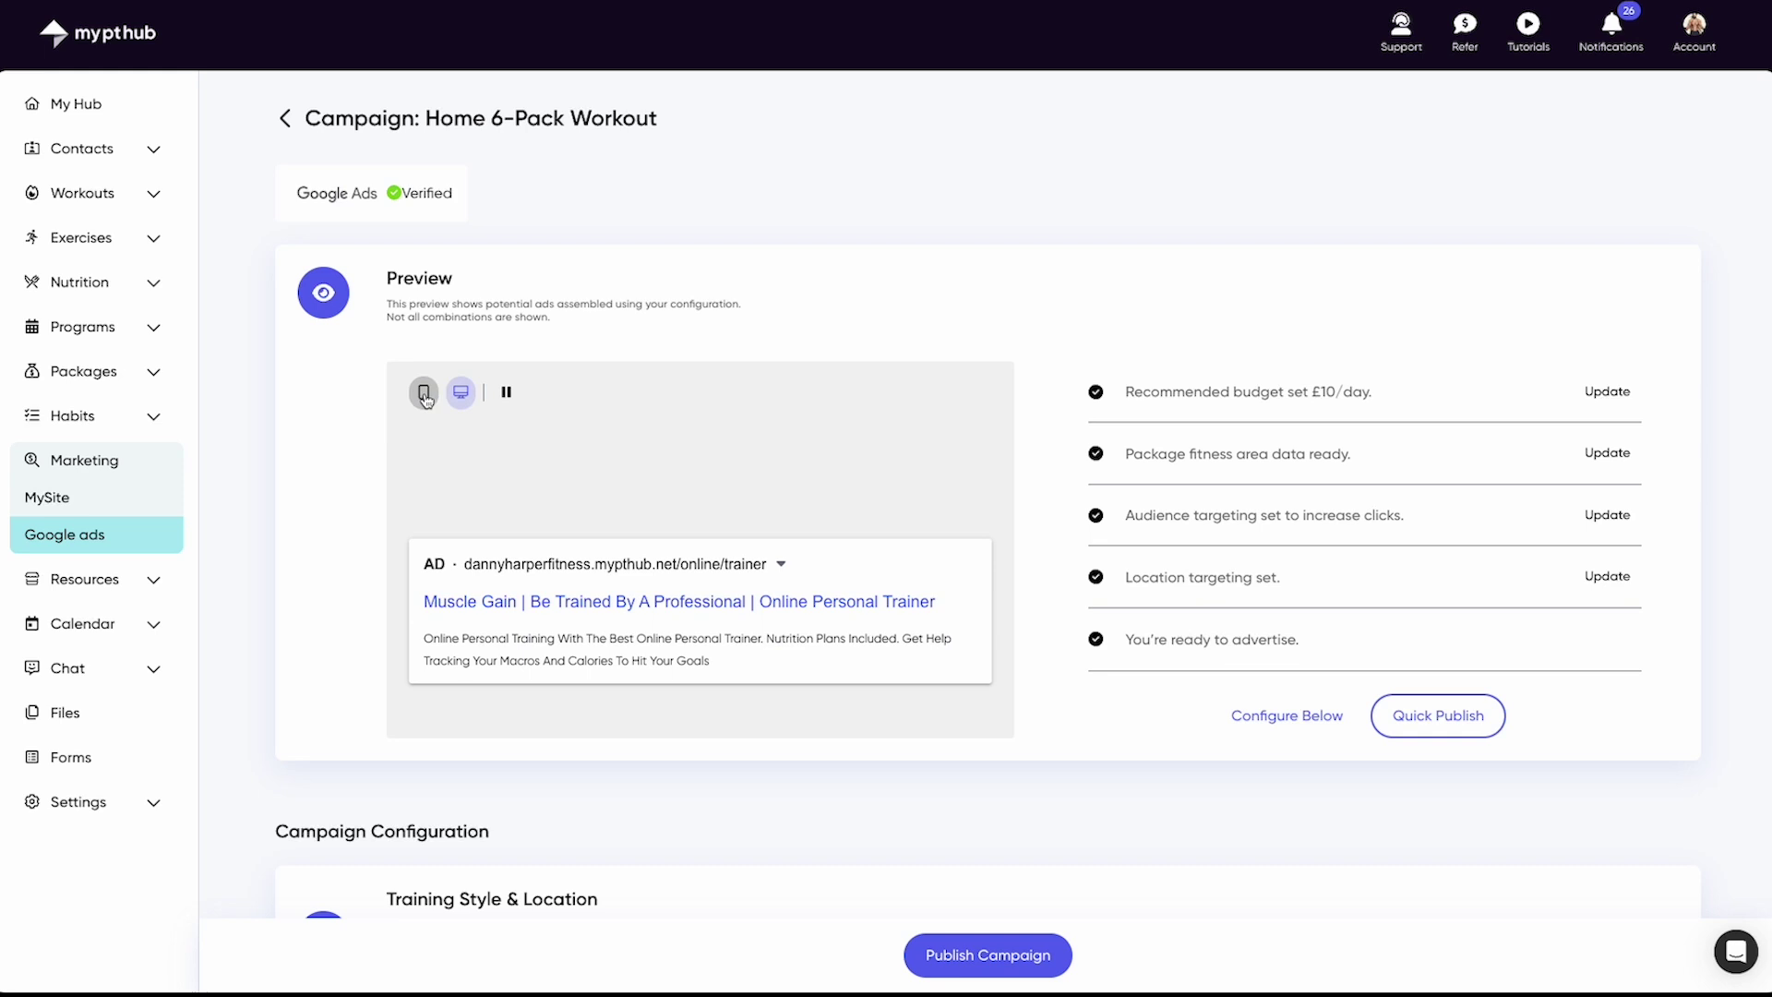
{"action": "left_click", "coordinate": [424, 394]}
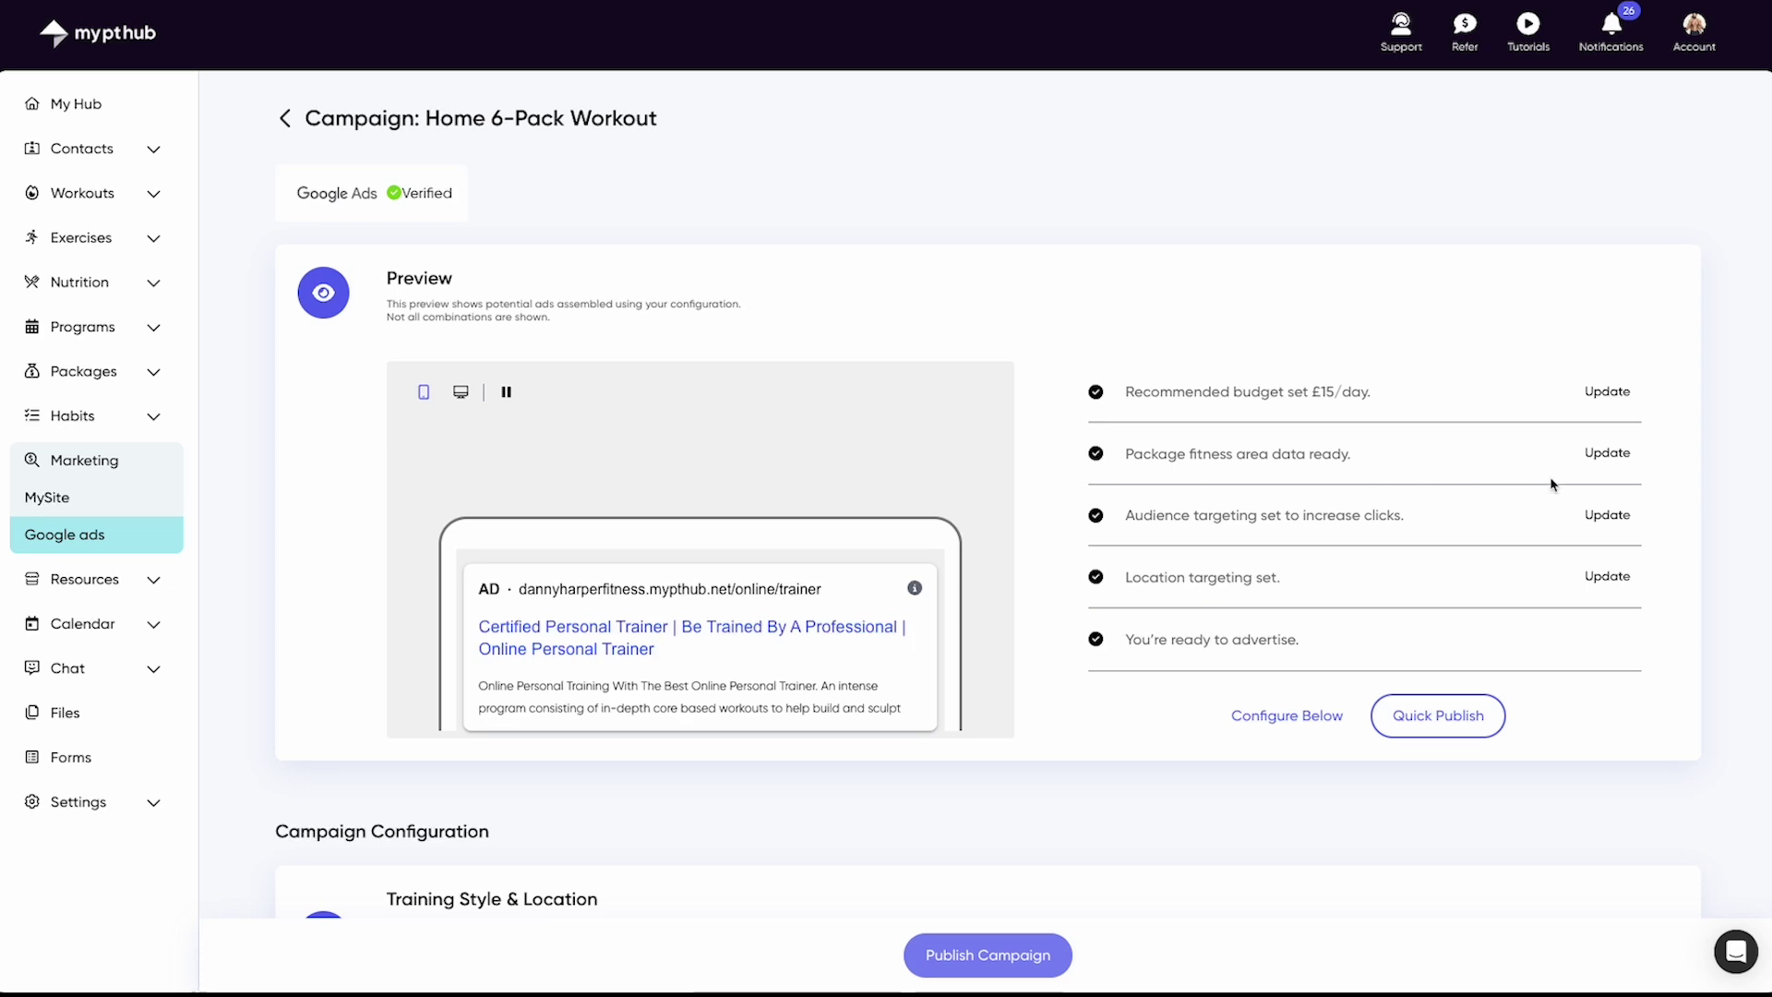
{"action": "left_click", "coordinate": [1607, 516]}
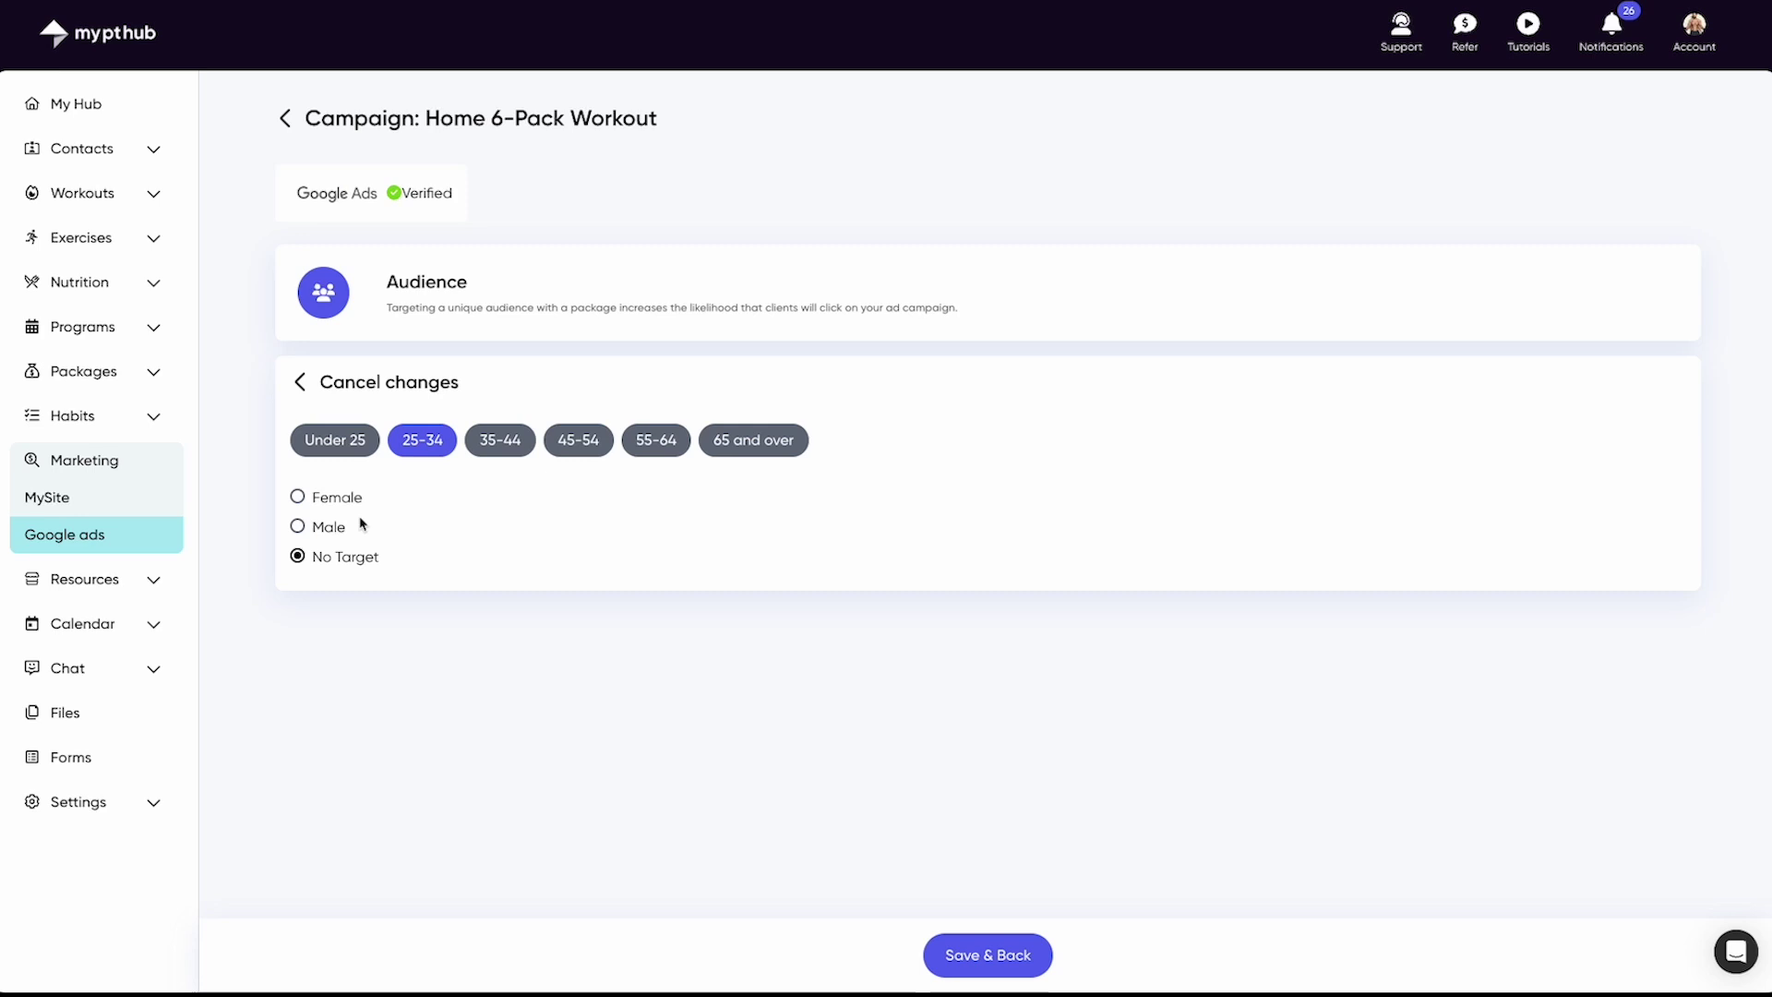
{"action": "left_click", "coordinate": [322, 500]}
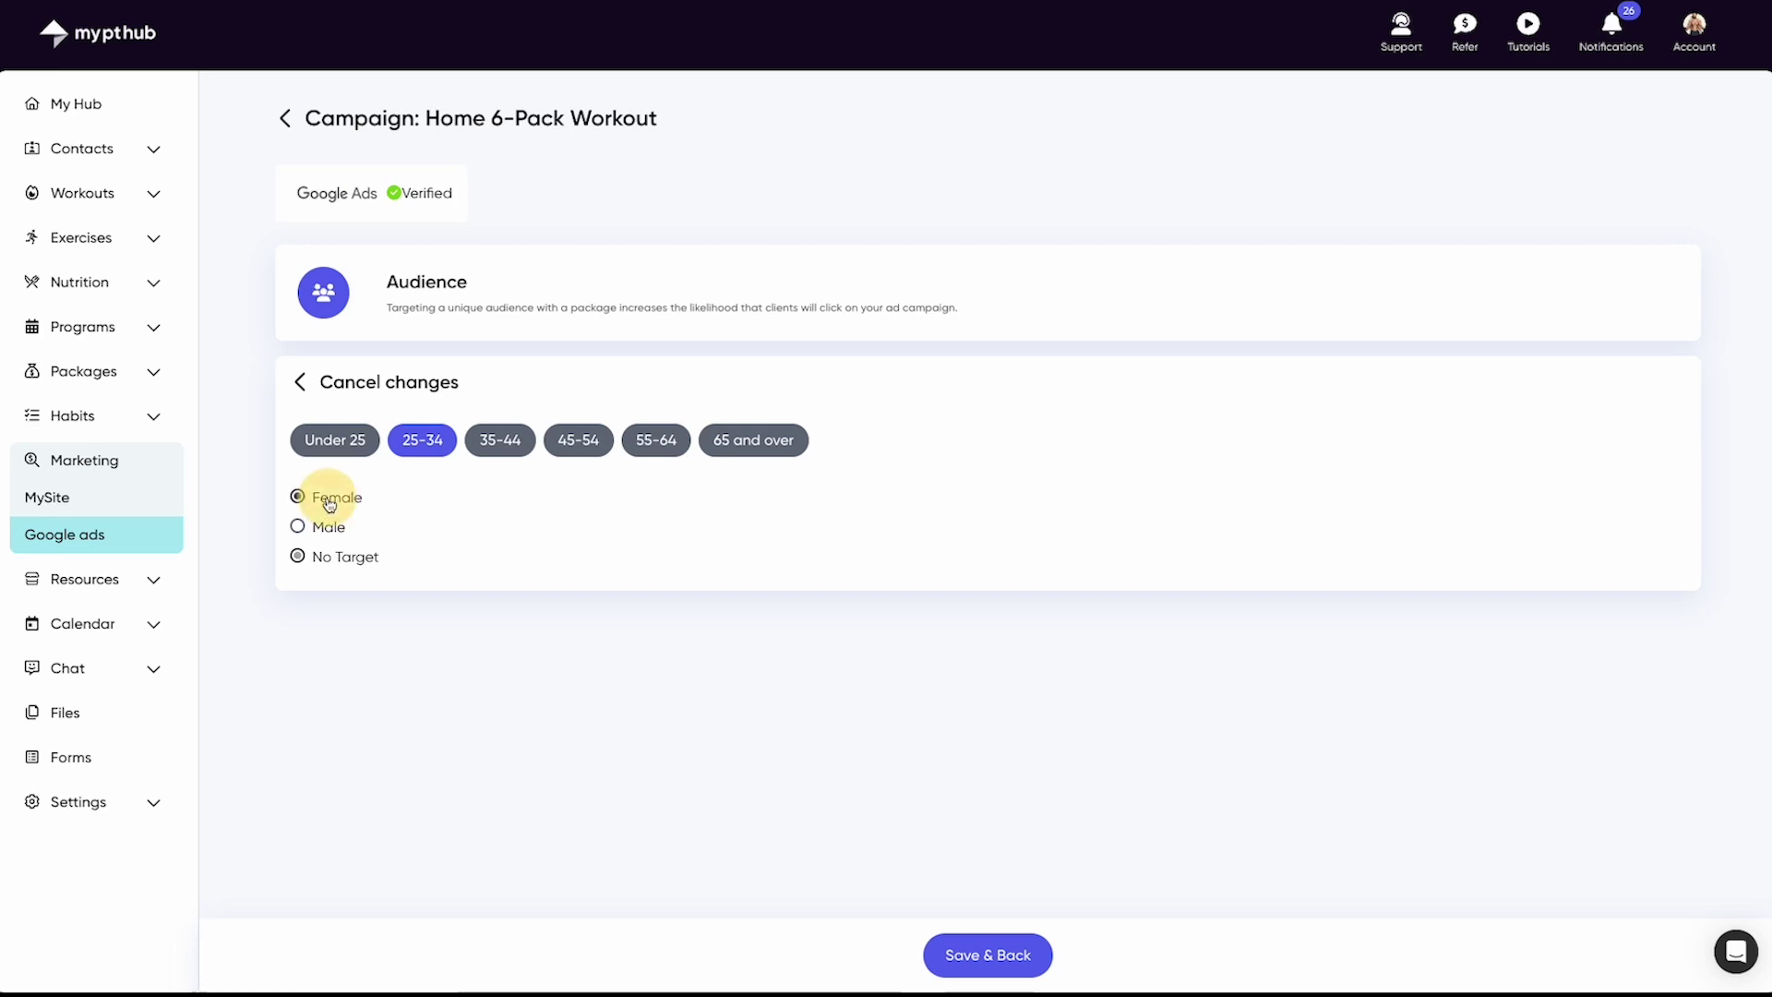
{"action": "left_click", "coordinate": [324, 557]}
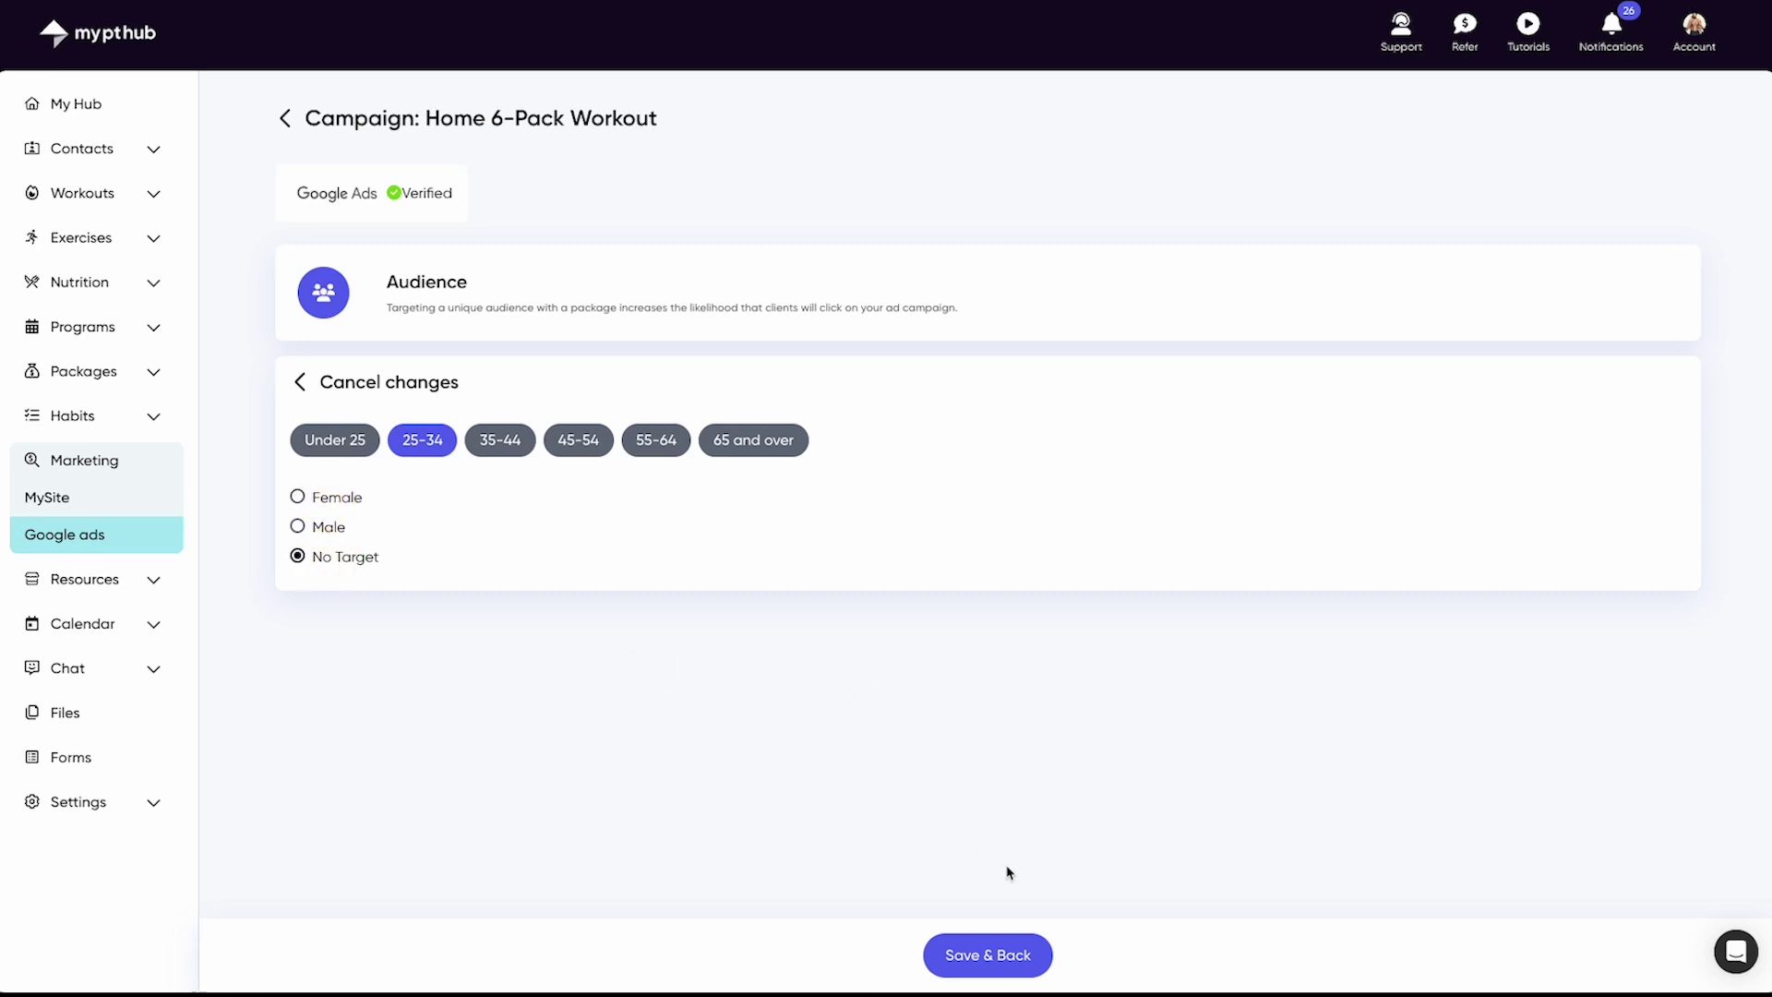
{"action": "left_click", "coordinate": [988, 954]}
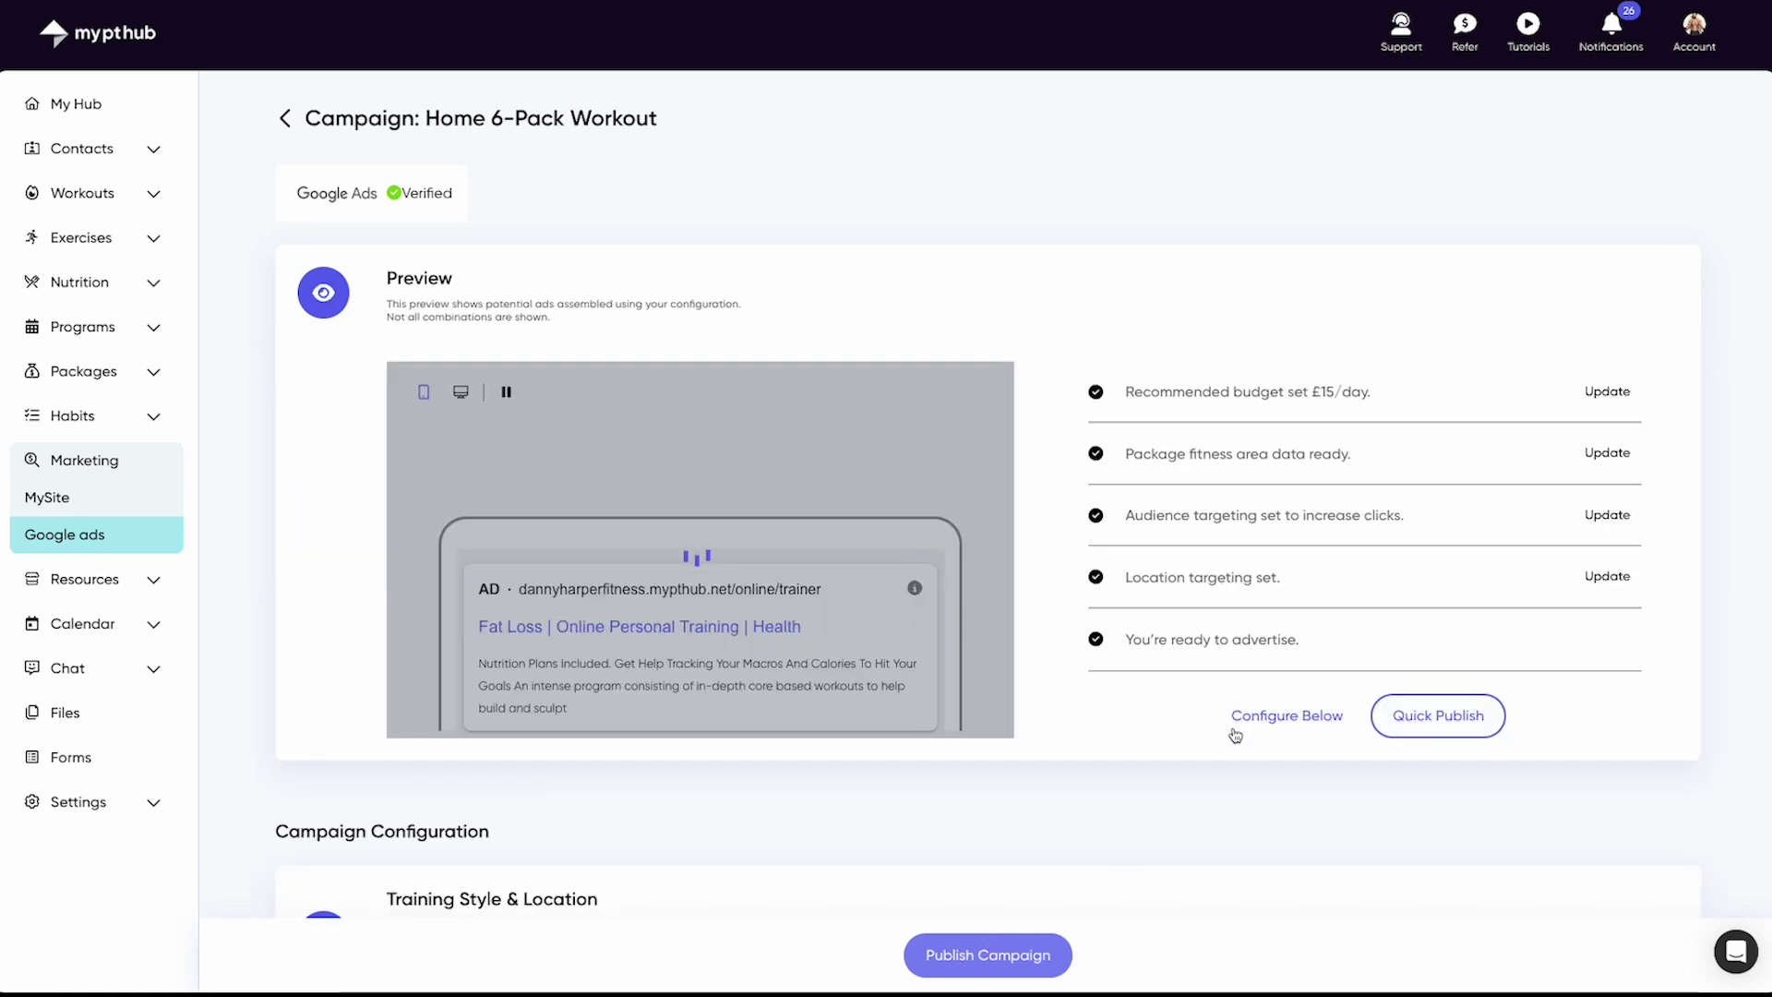
{"action": "left_click", "coordinate": [1607, 576]}
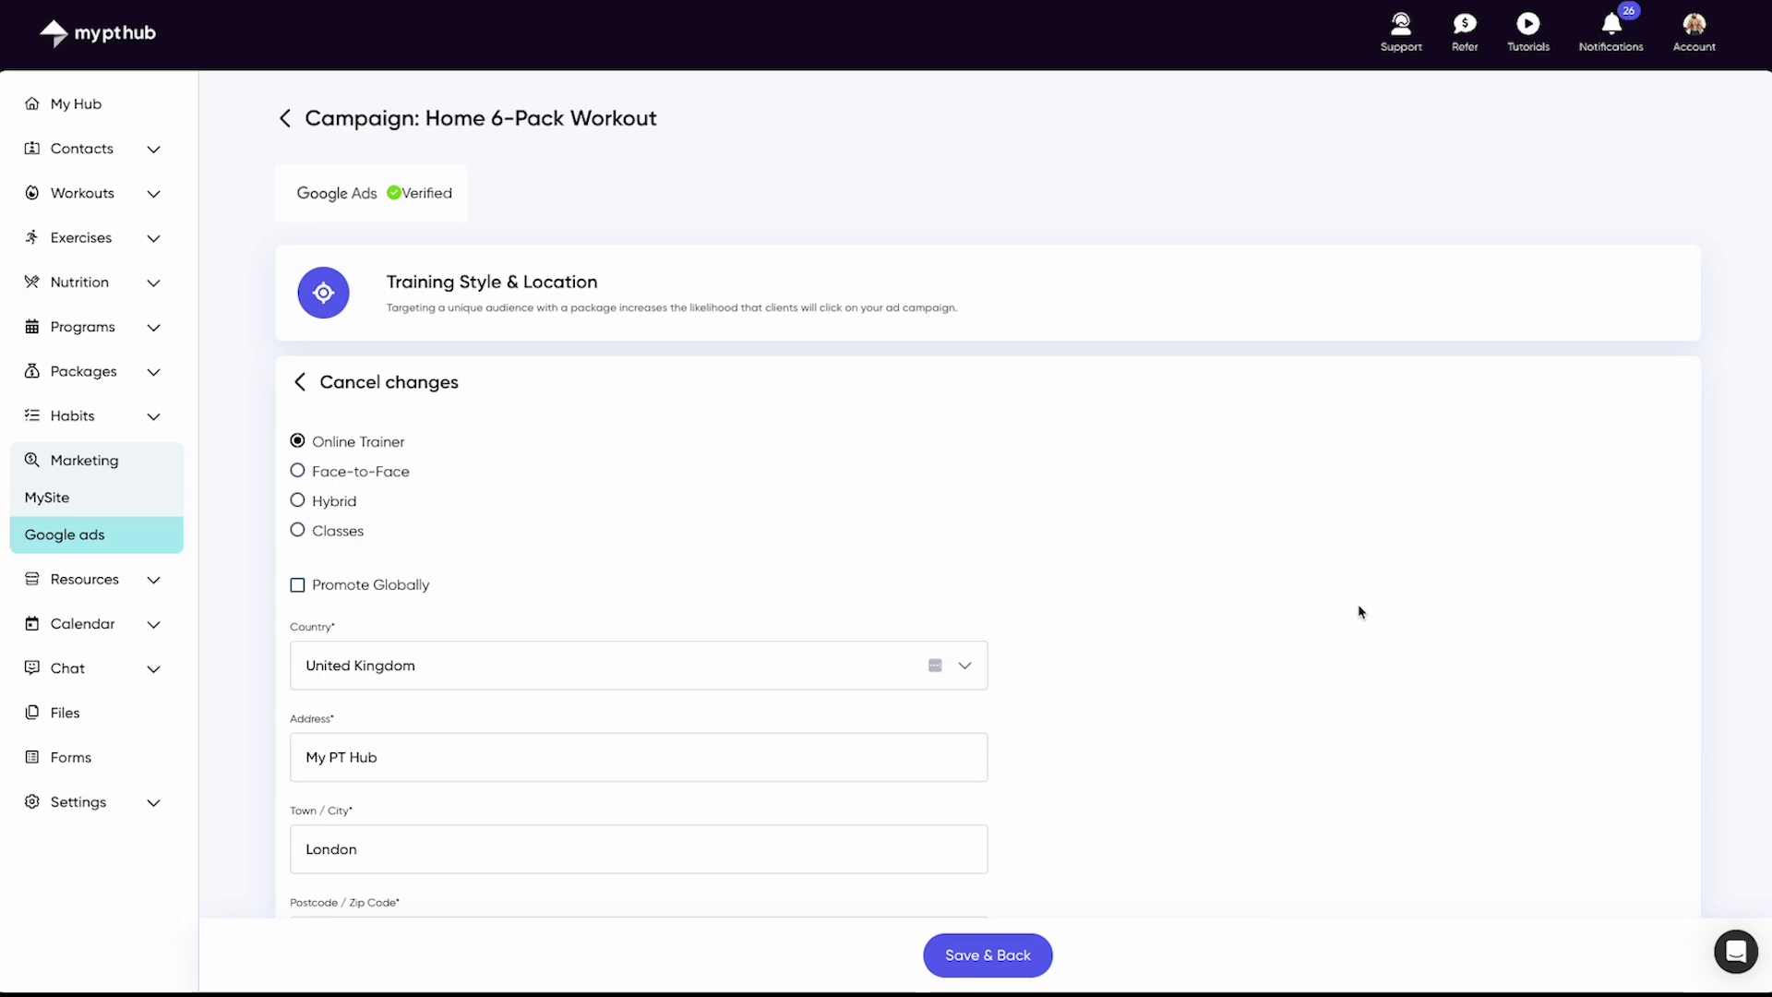
{"action": "left_click", "coordinate": [300, 382]}
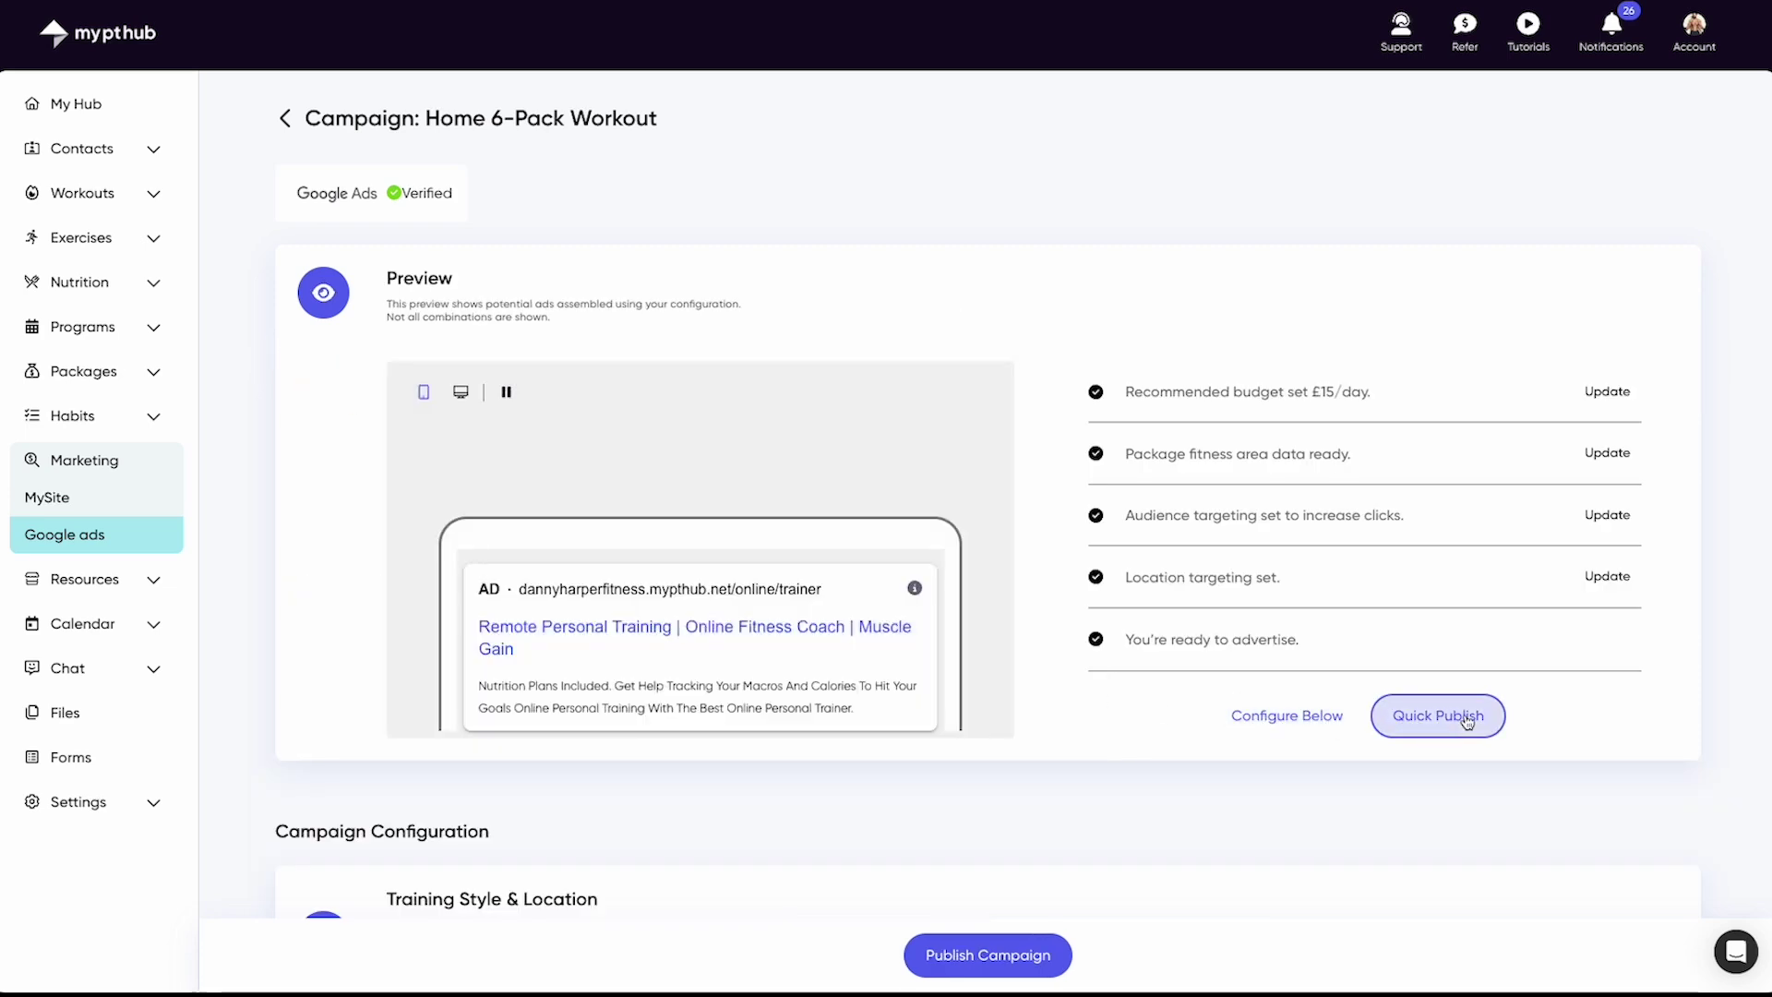
- Quick Publish the Home 6-Pack Workout campaign and view its campaign details
{"action": "left_click", "coordinate": [1467, 719]}
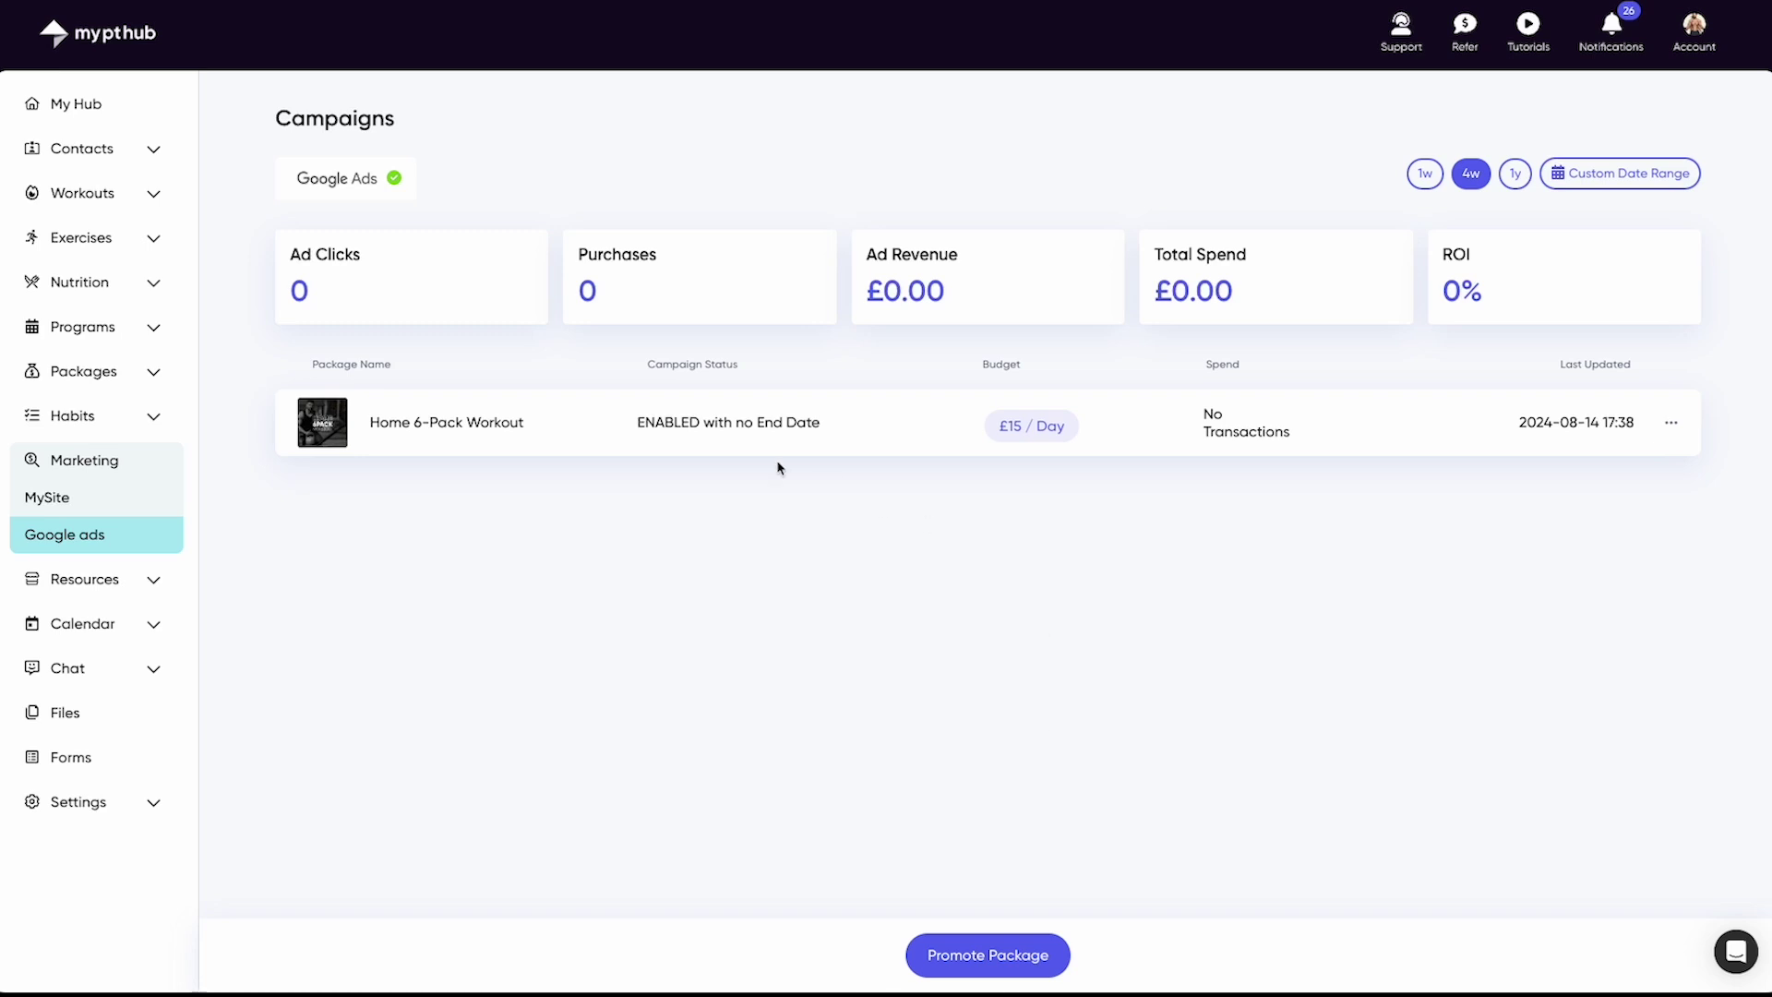
{"action": "left_click", "coordinate": [655, 431]}
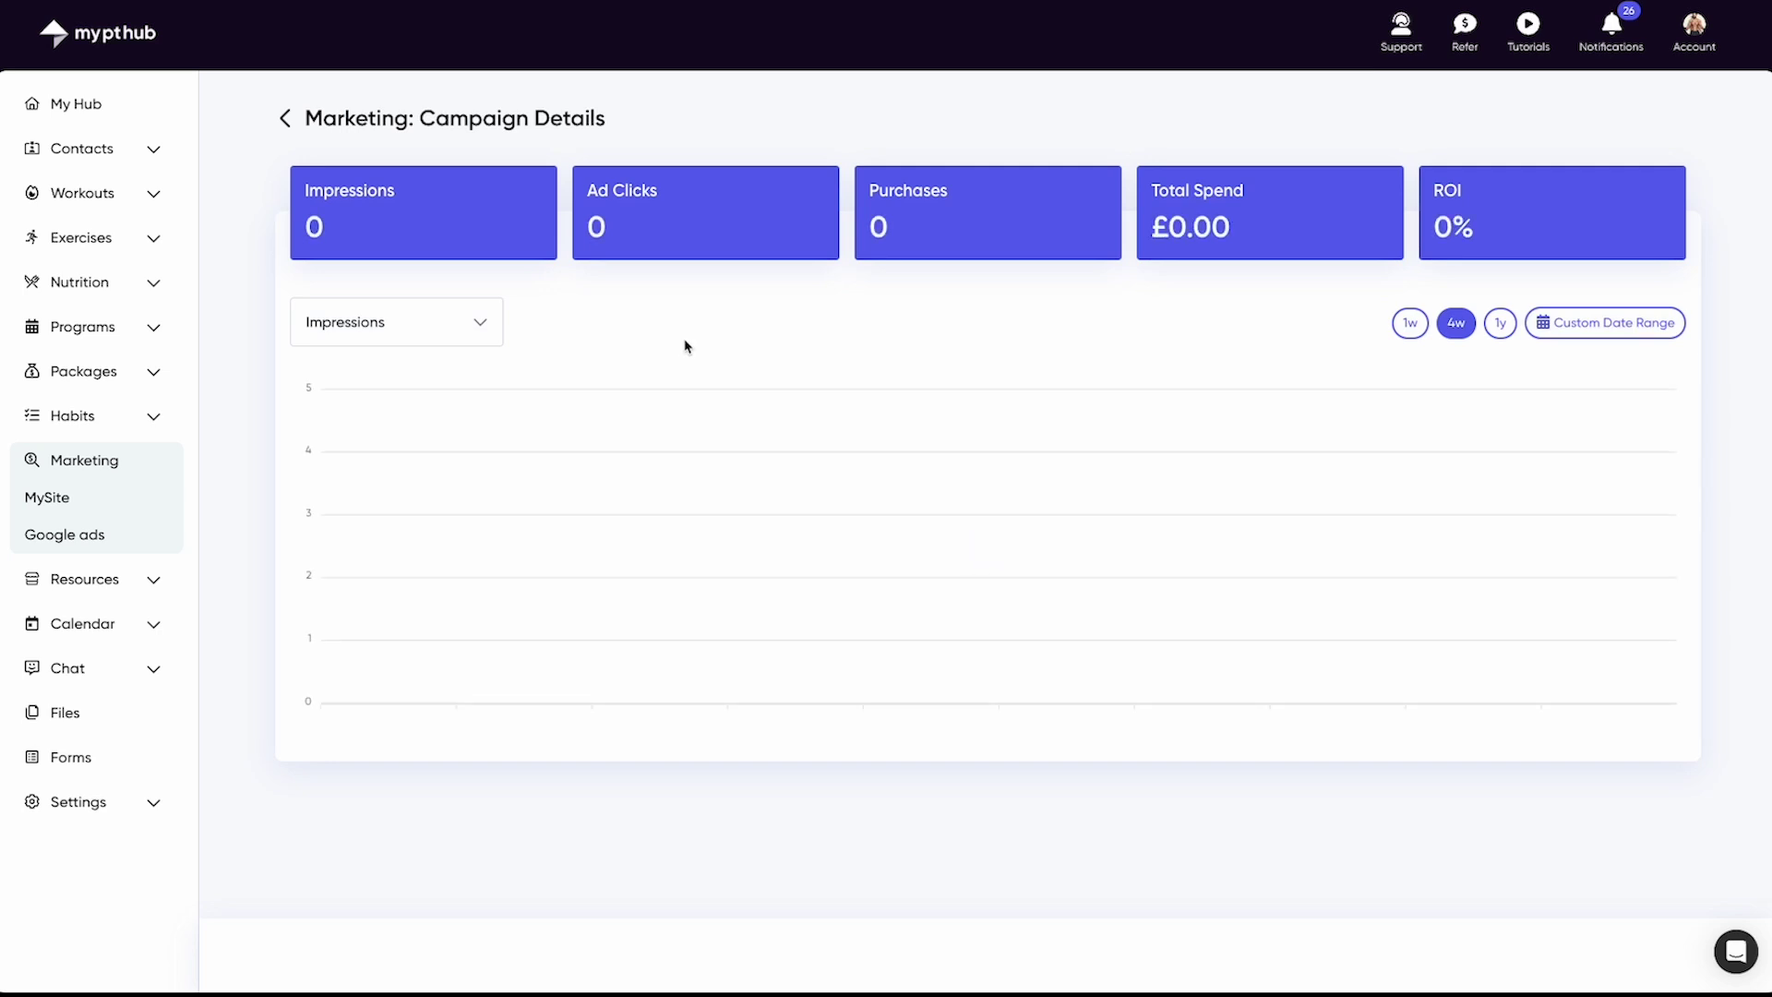
- Check the chart's metric options without changing them, then go back to Campaigns
{"action": "left_click", "coordinate": [483, 333]}
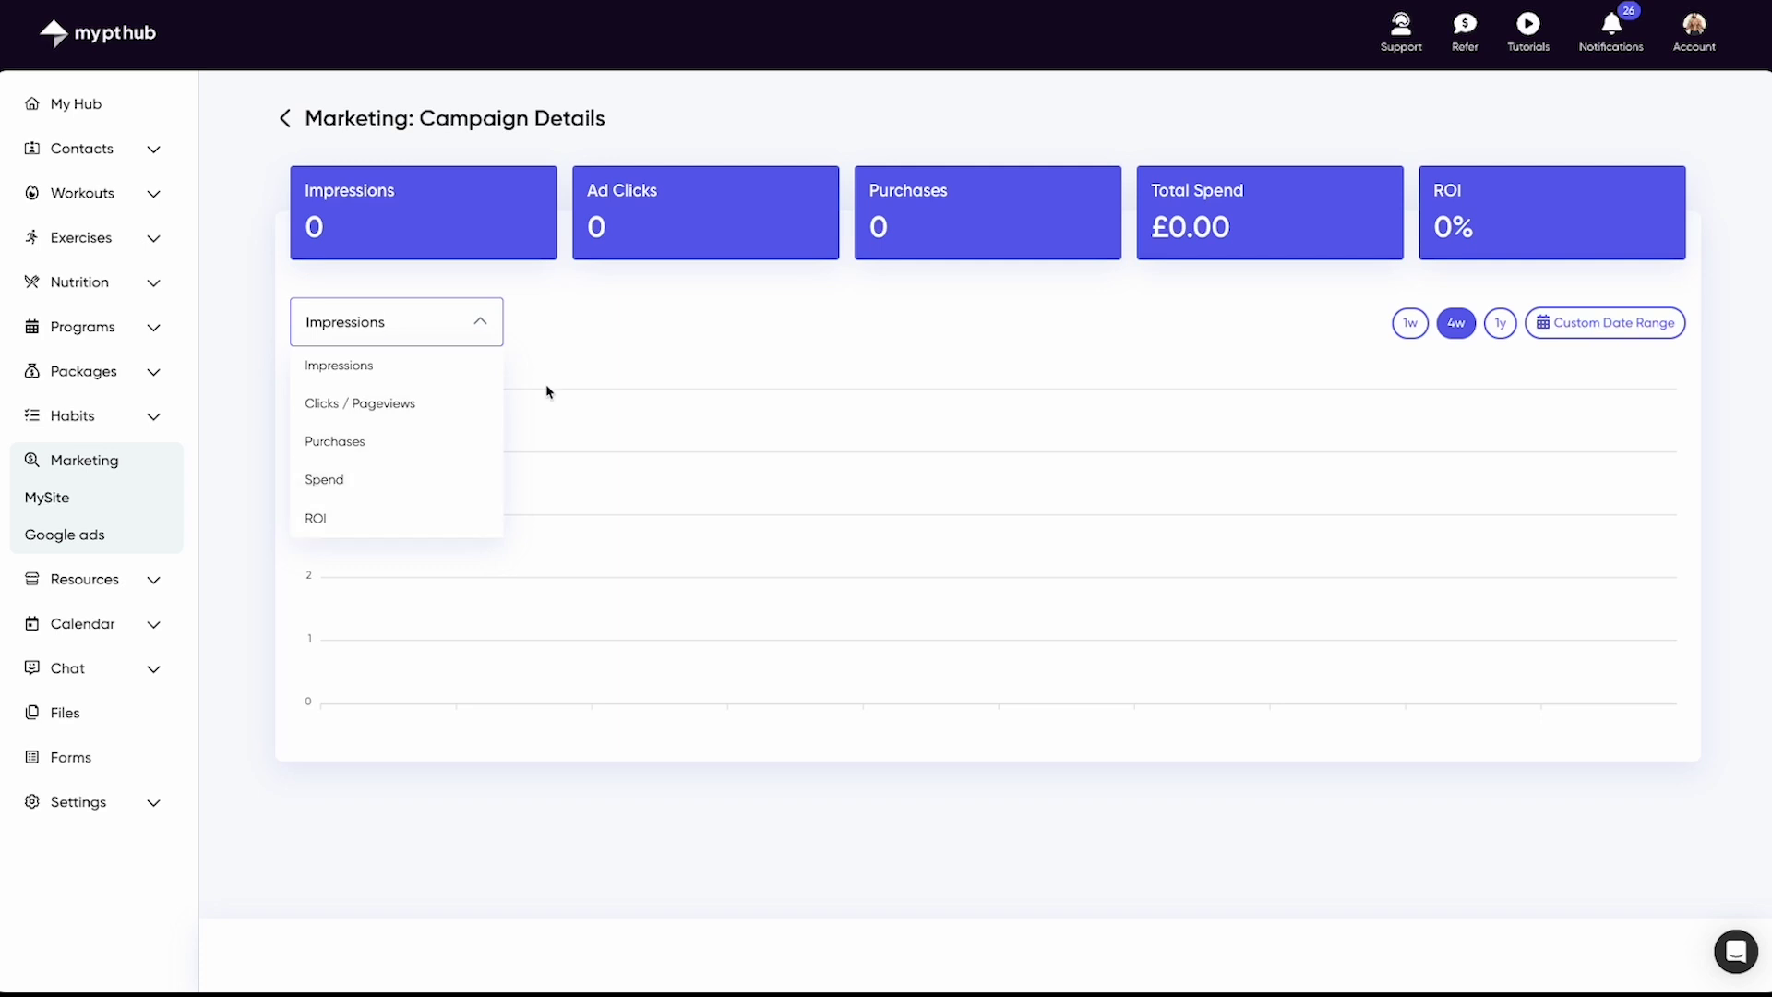
{"action": "left_click", "coordinate": [567, 322]}
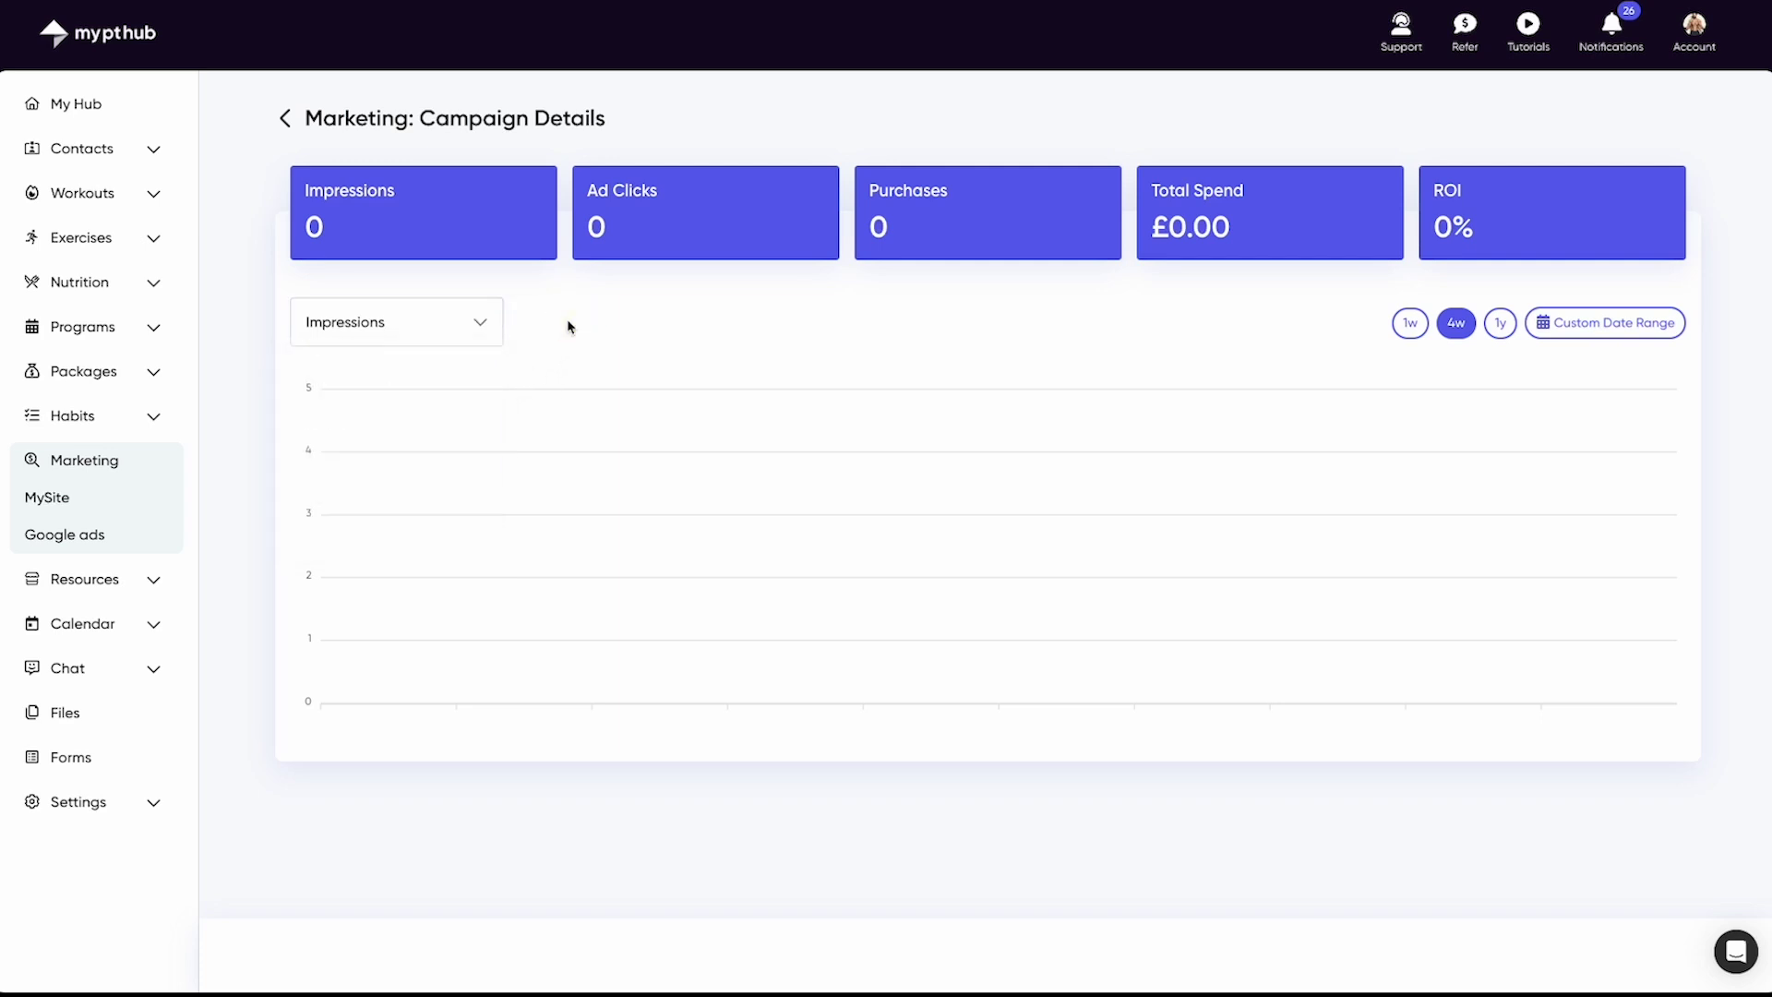
{"action": "left_click", "coordinate": [284, 119]}
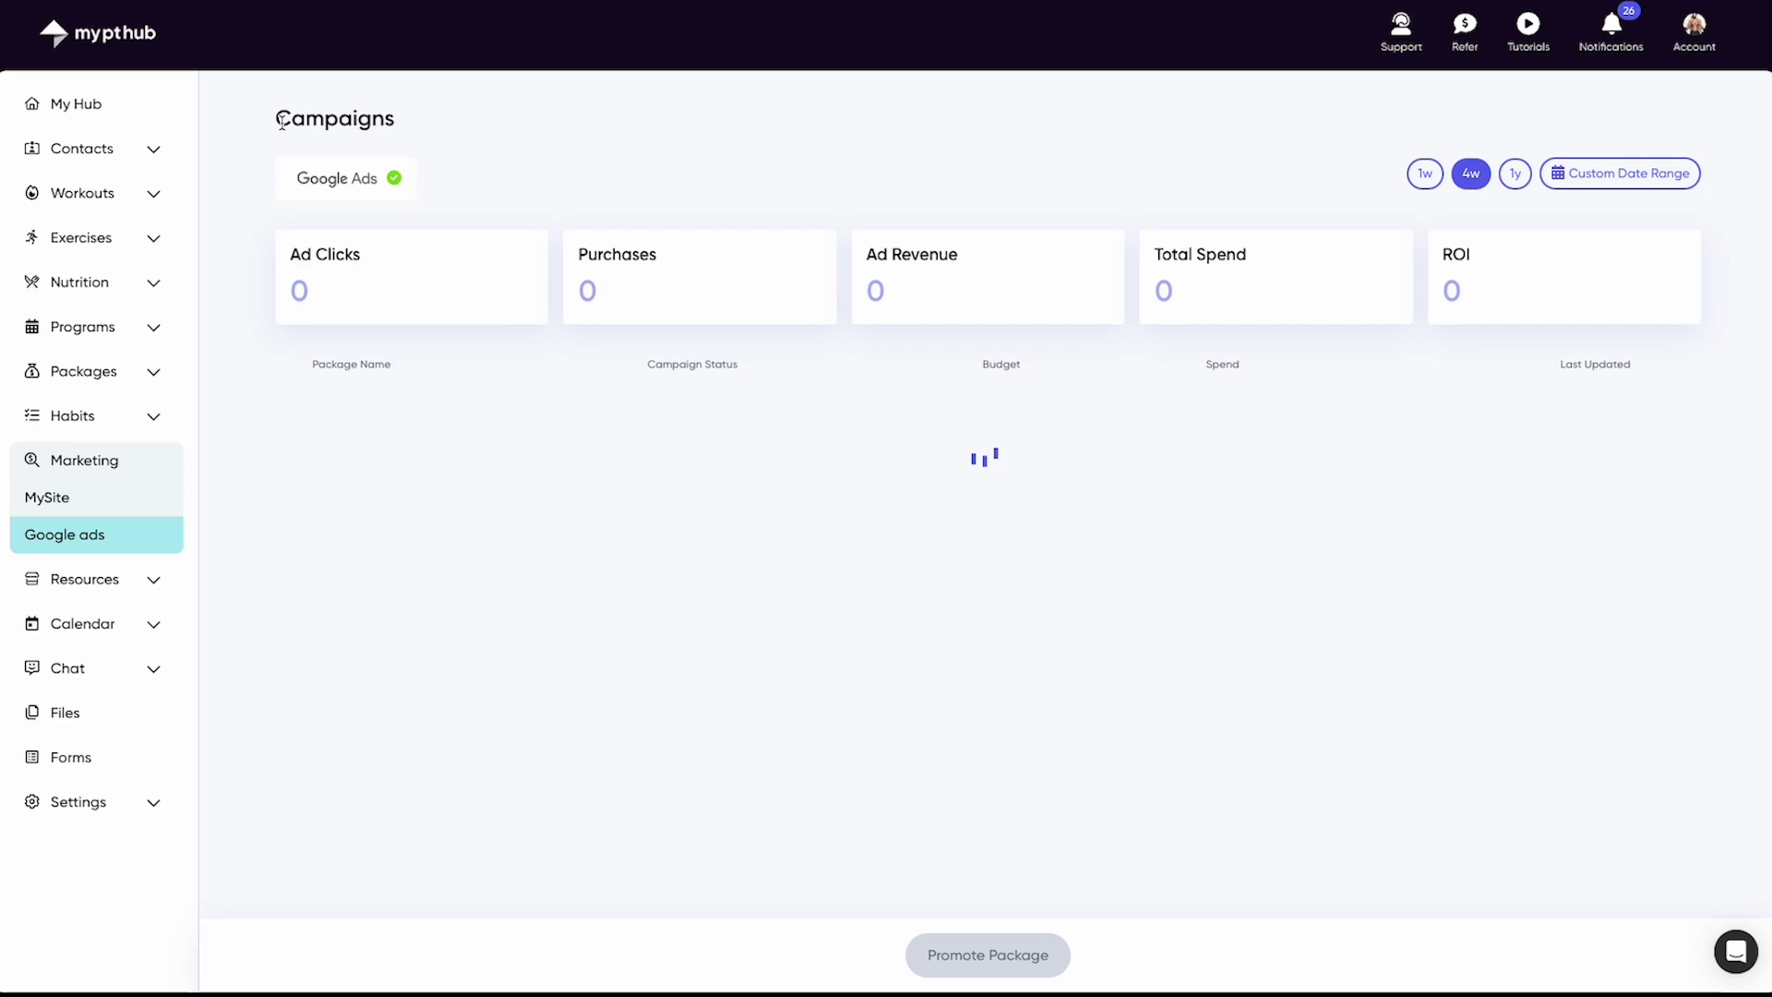